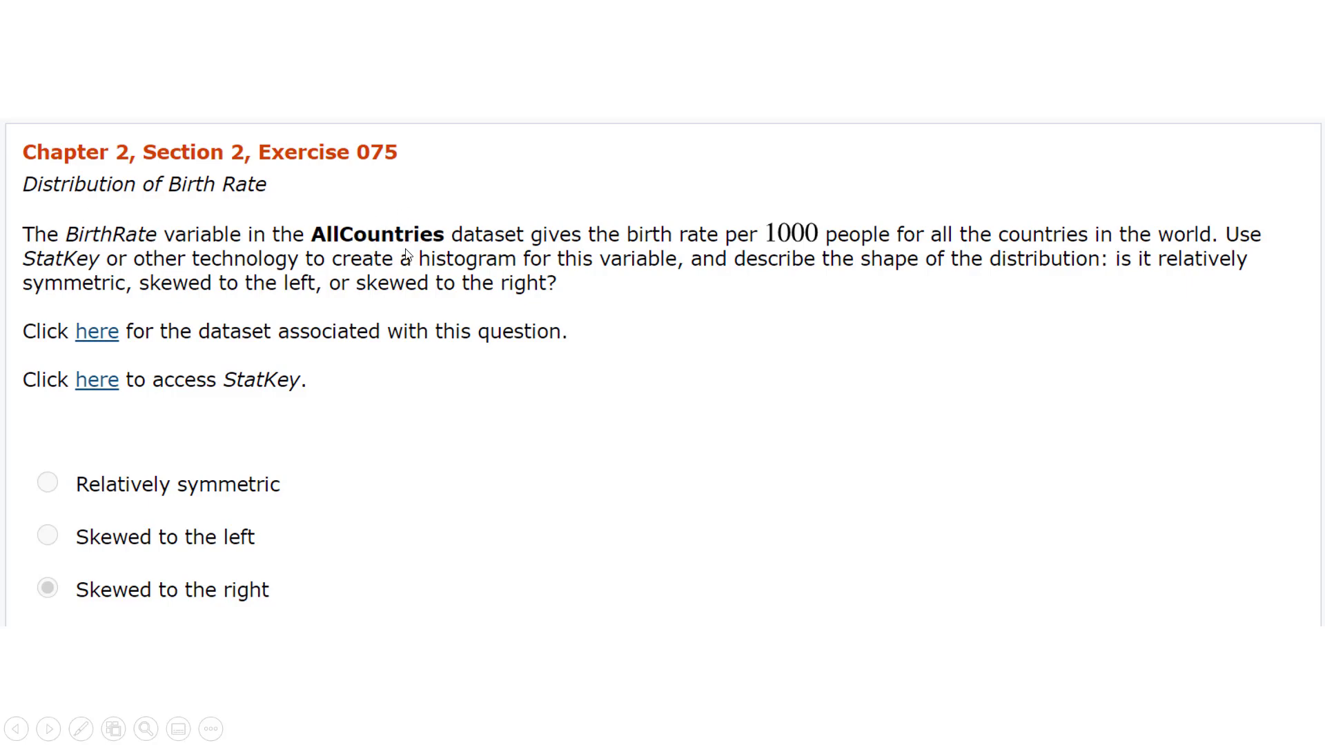
Switch from the WileyPLUS birth rate exercise back to the StatKey home page
key(alt+Tab)
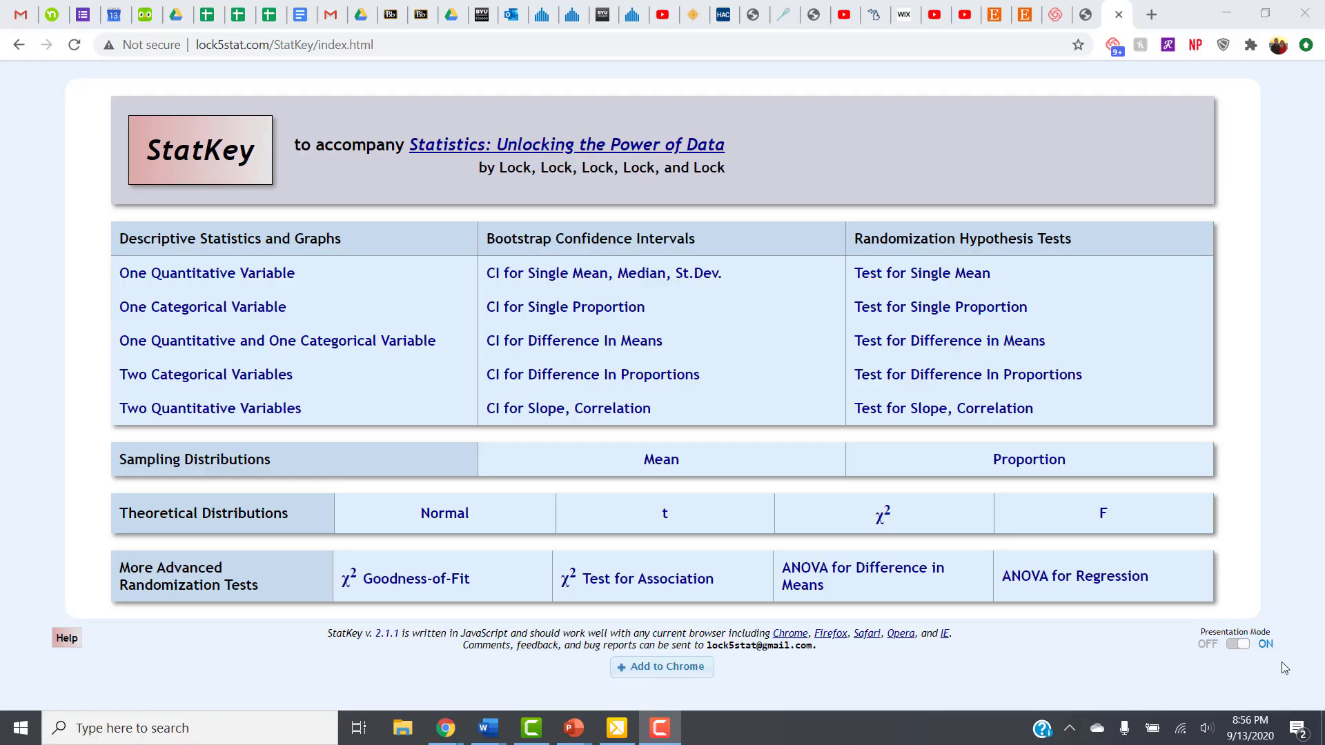
Open One Quantitative Variable descriptive statistics and expand the built-in dataset list
click(190, 275)
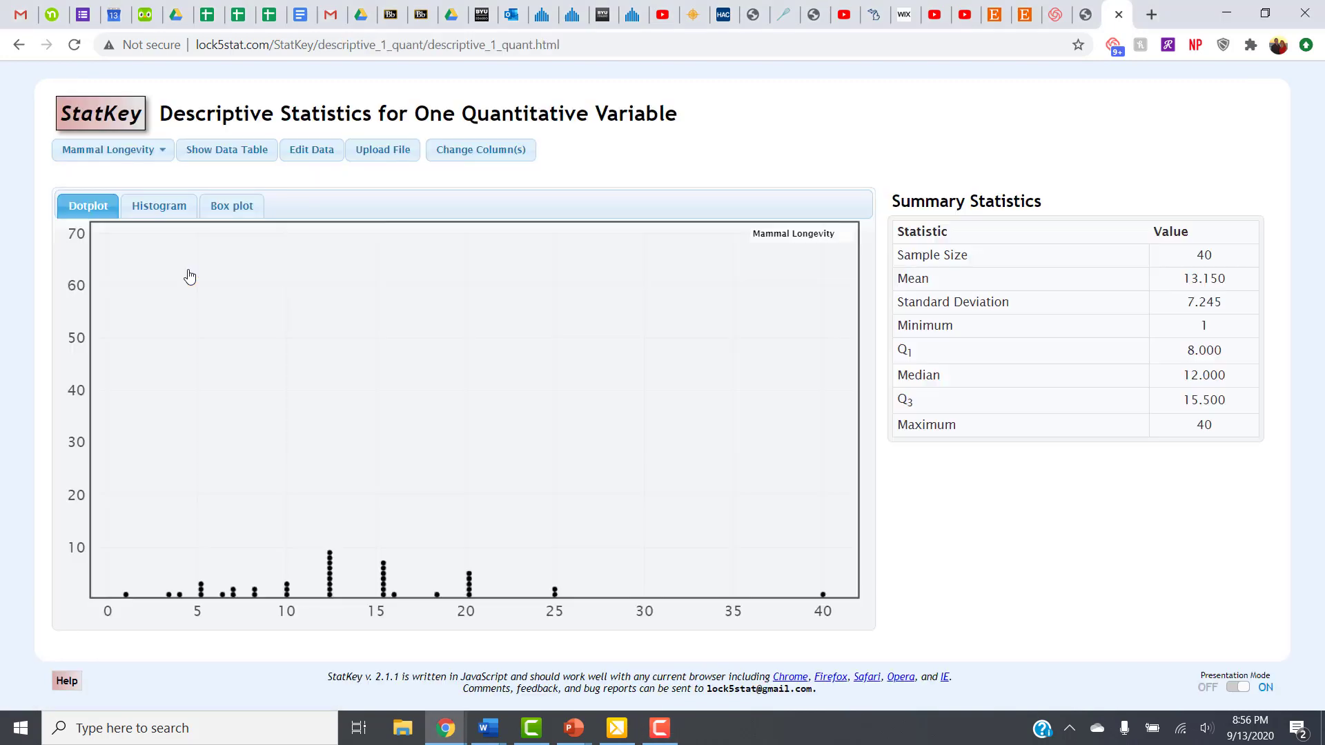
click(160, 153)
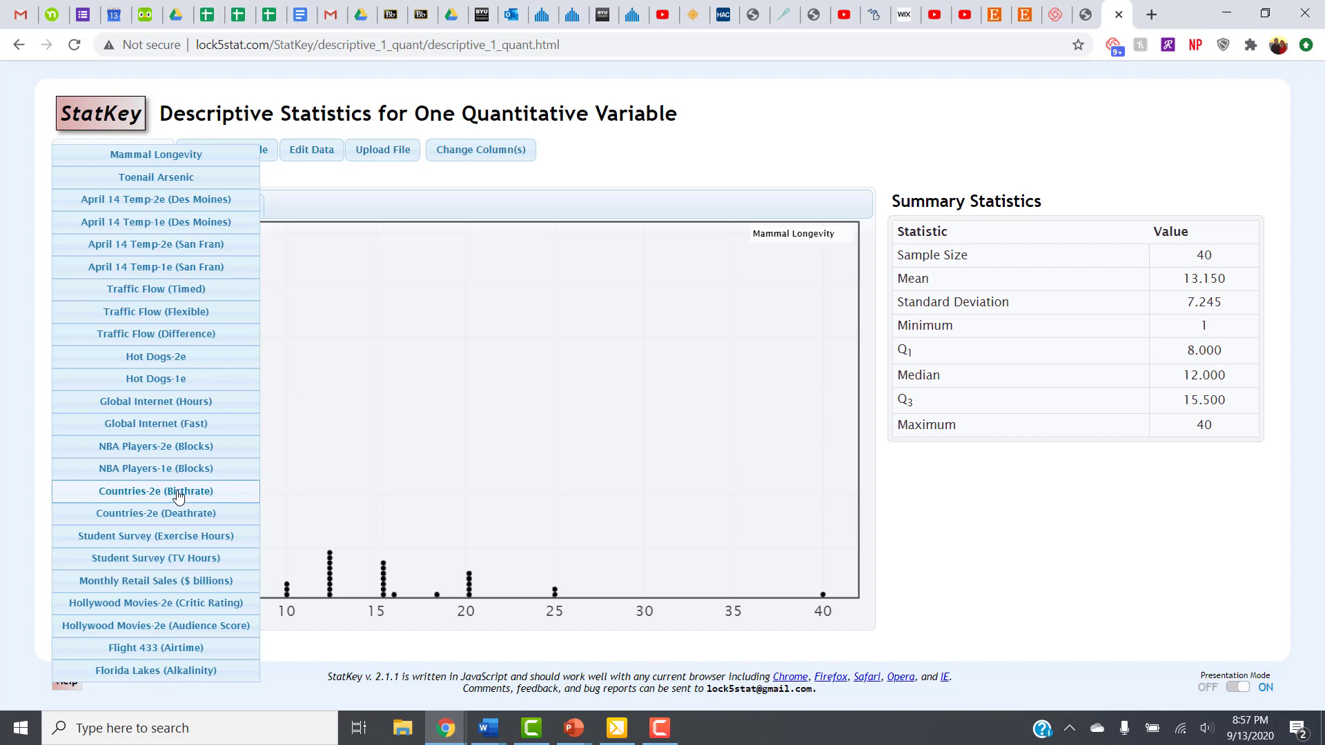
Load Countries-2e (Birthrate), compare histogram and box plot, then set the histogram to 14 buckets
click(179, 491)
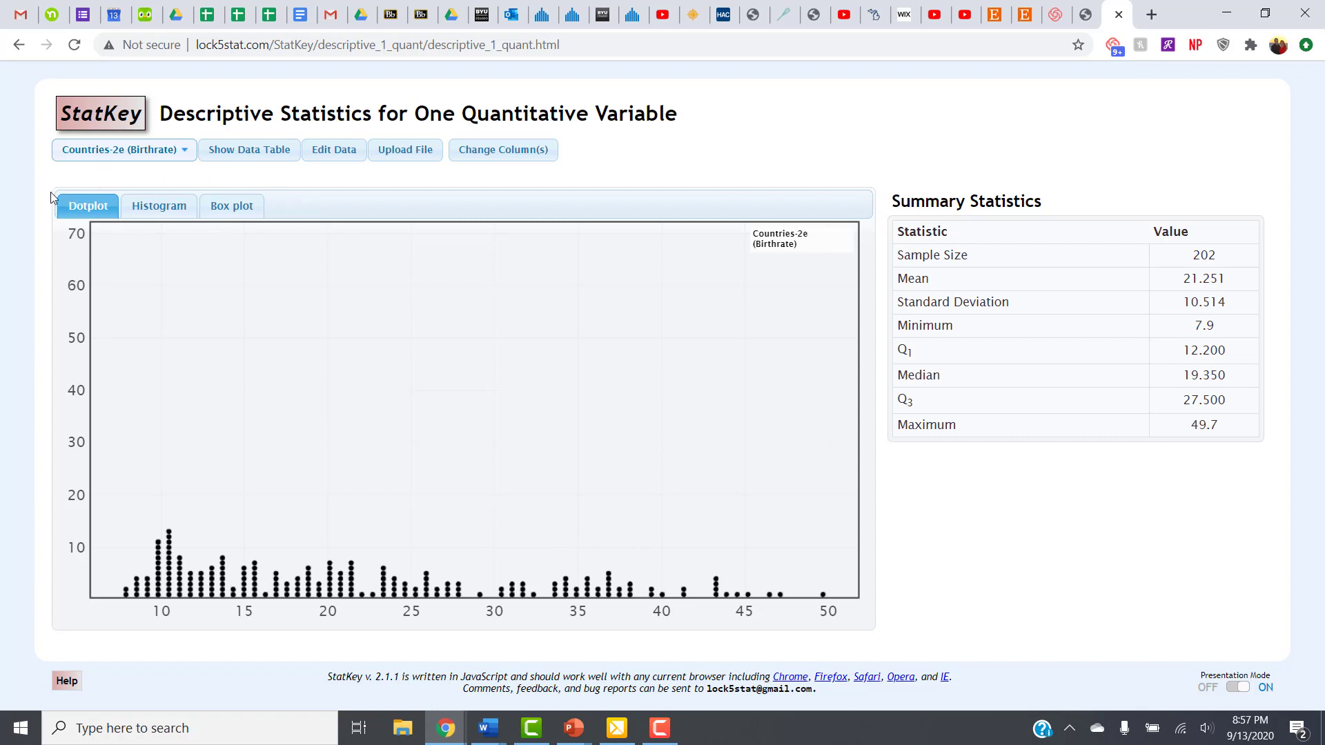
click(161, 209)
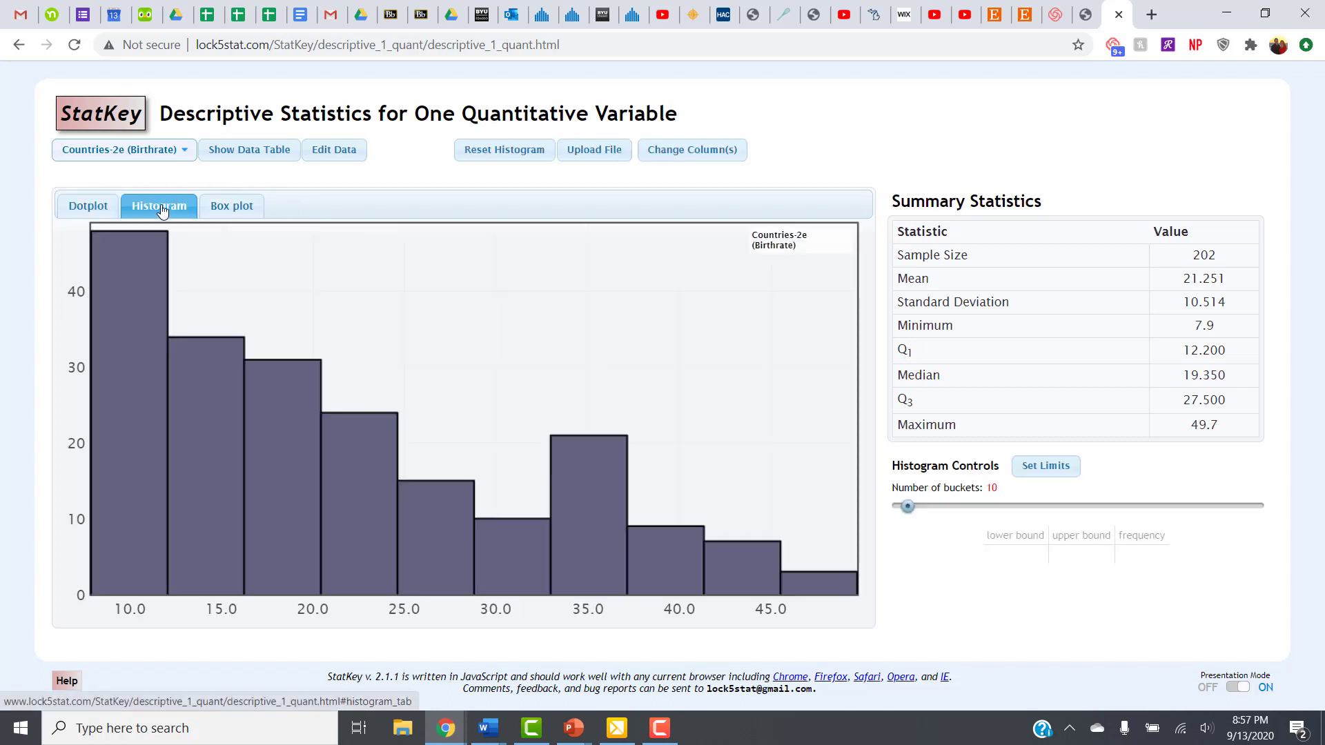
click(236, 211)
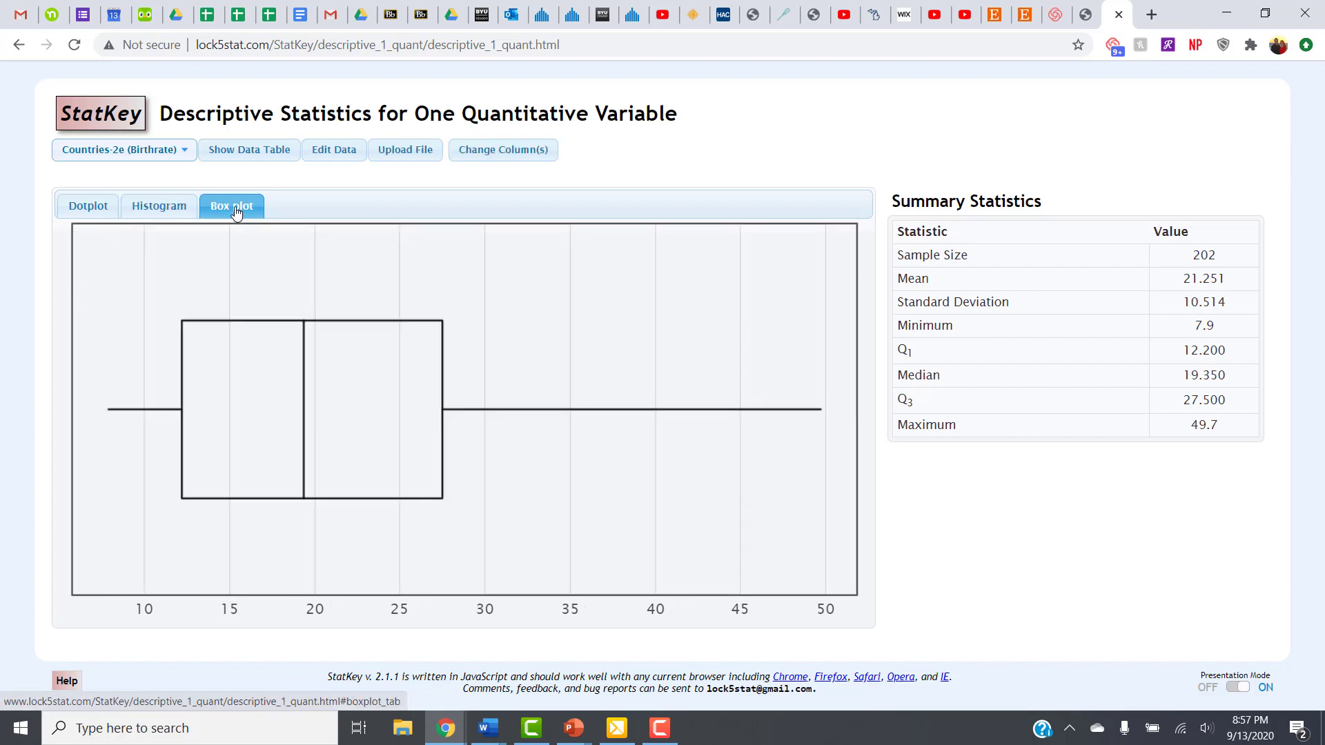
click(153, 210)
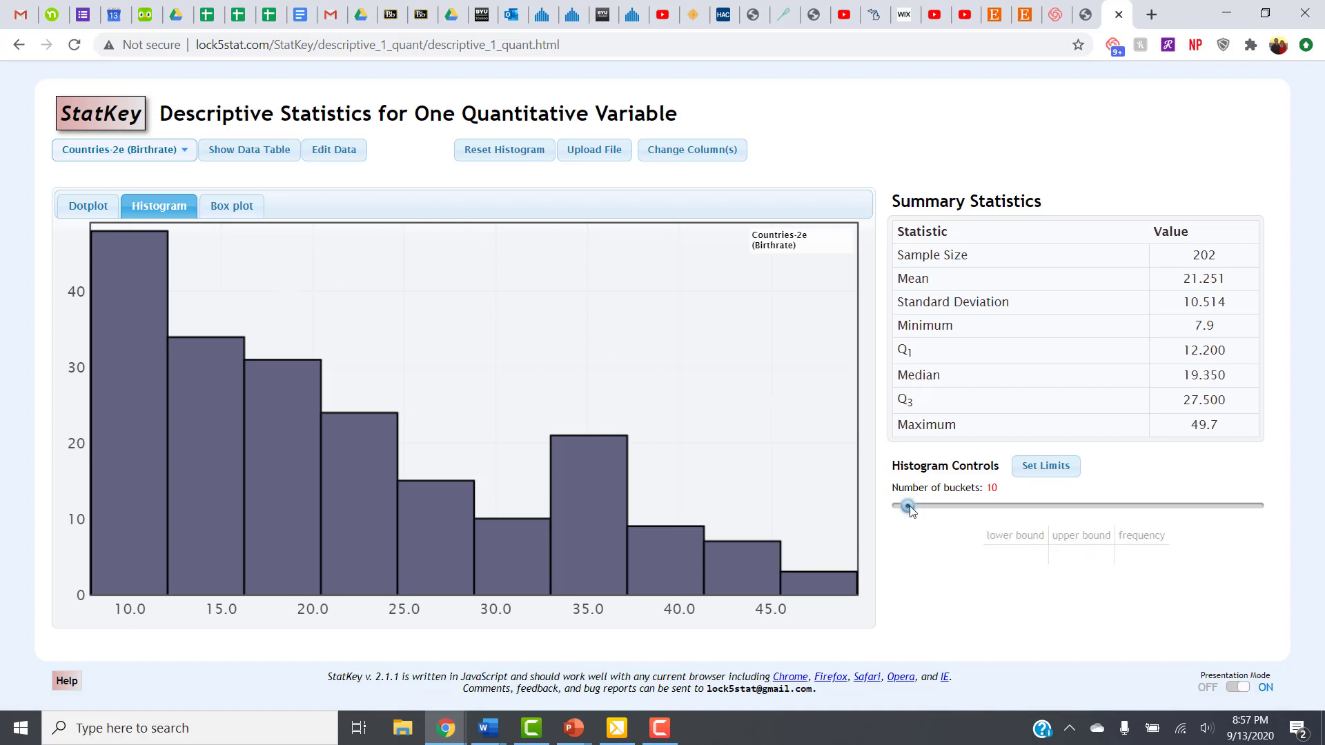
mouse_move(910, 508)
mouse_down()
mouse_move(936, 507)
mouse_move(903, 507)
mouse_move(920, 512)
mouse_up()
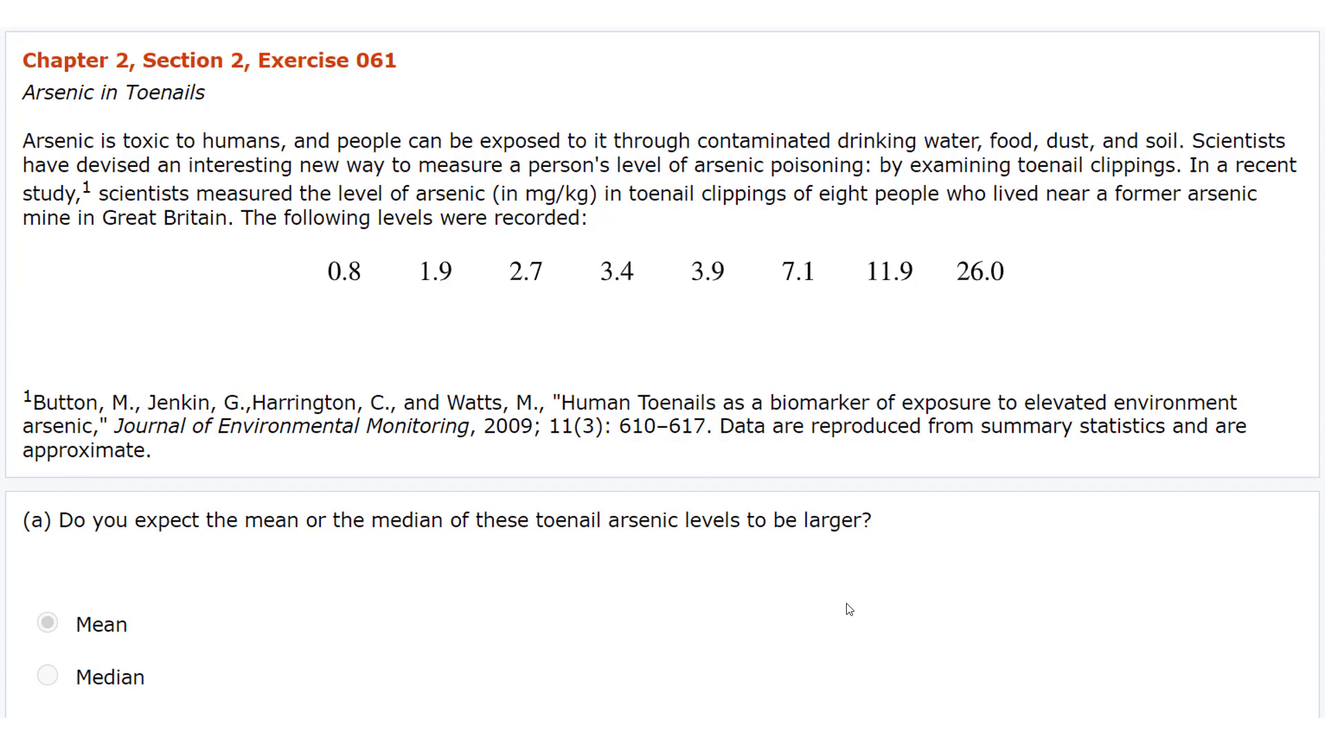
Return from the Arsenic in Toenails exercise to the StatKey home page
key(alt+Tab)
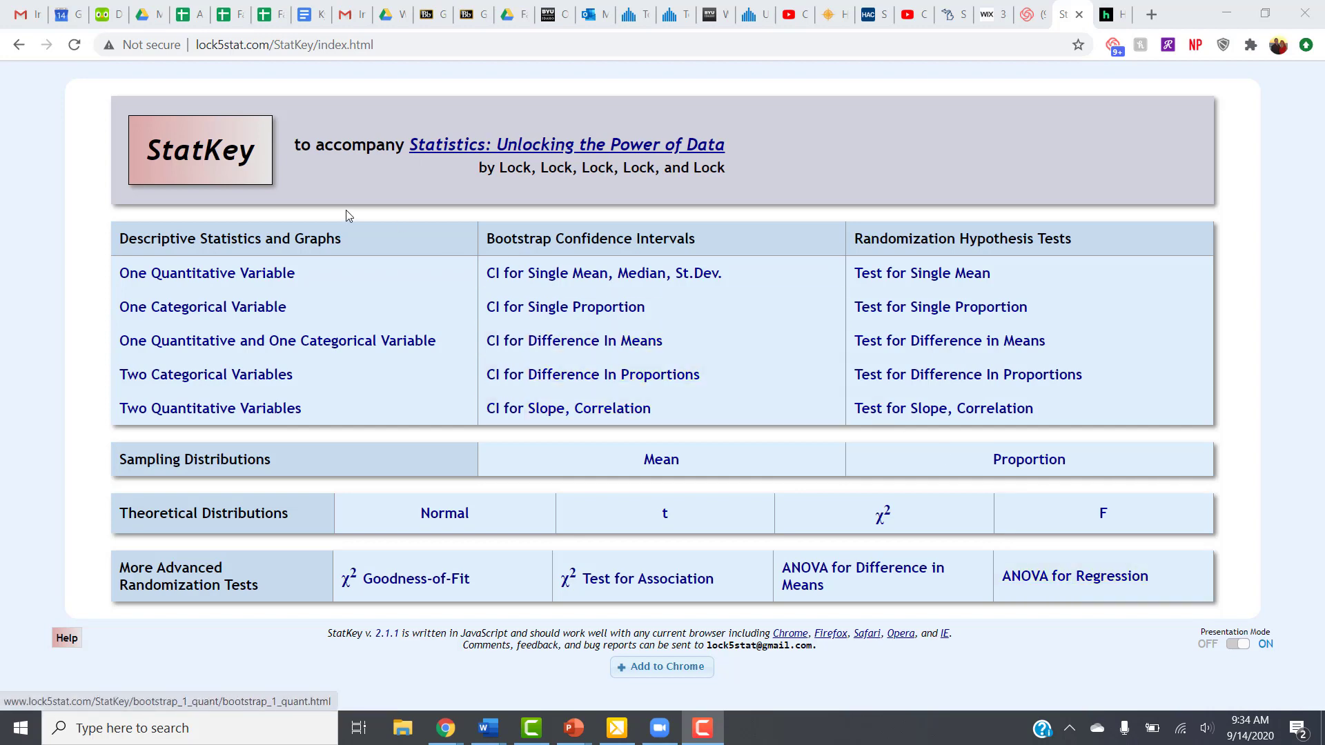
Open the One Quantitative Variable data editor and delete the Mammal Longevity data
click(211, 279)
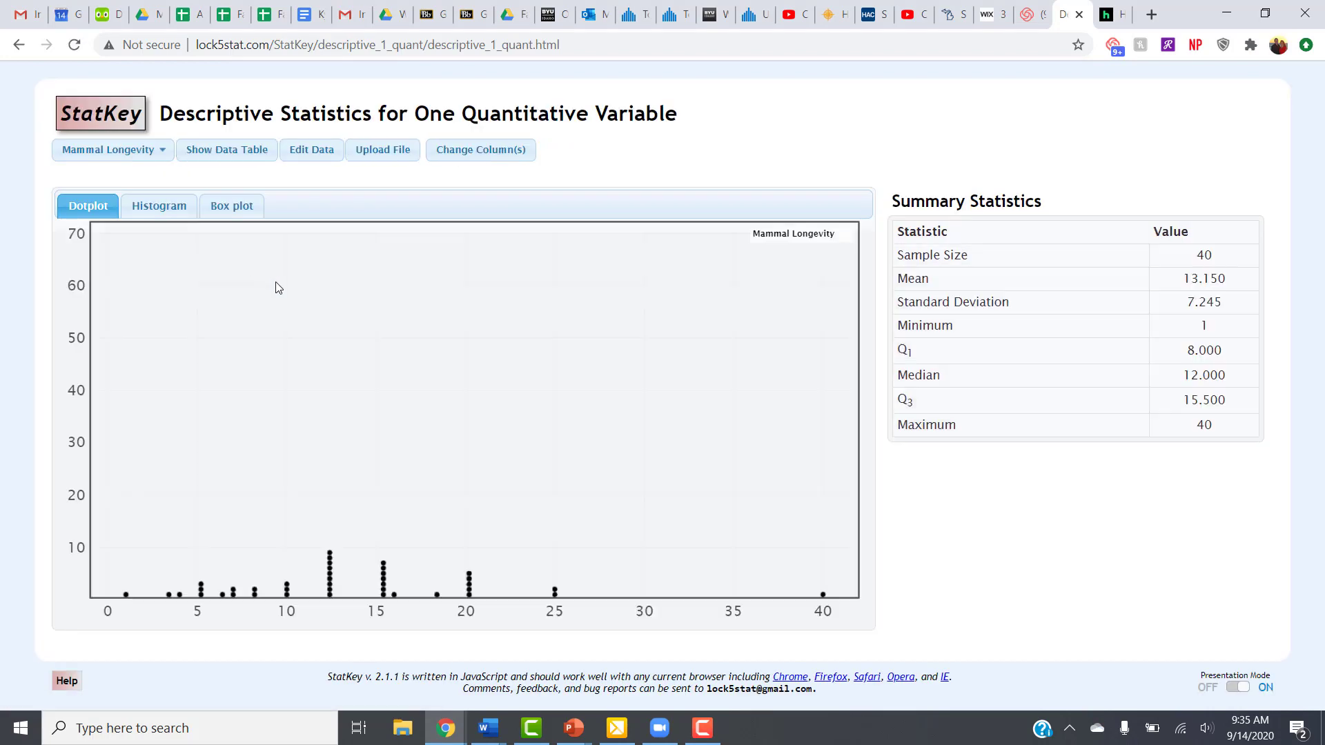
click(310, 150)
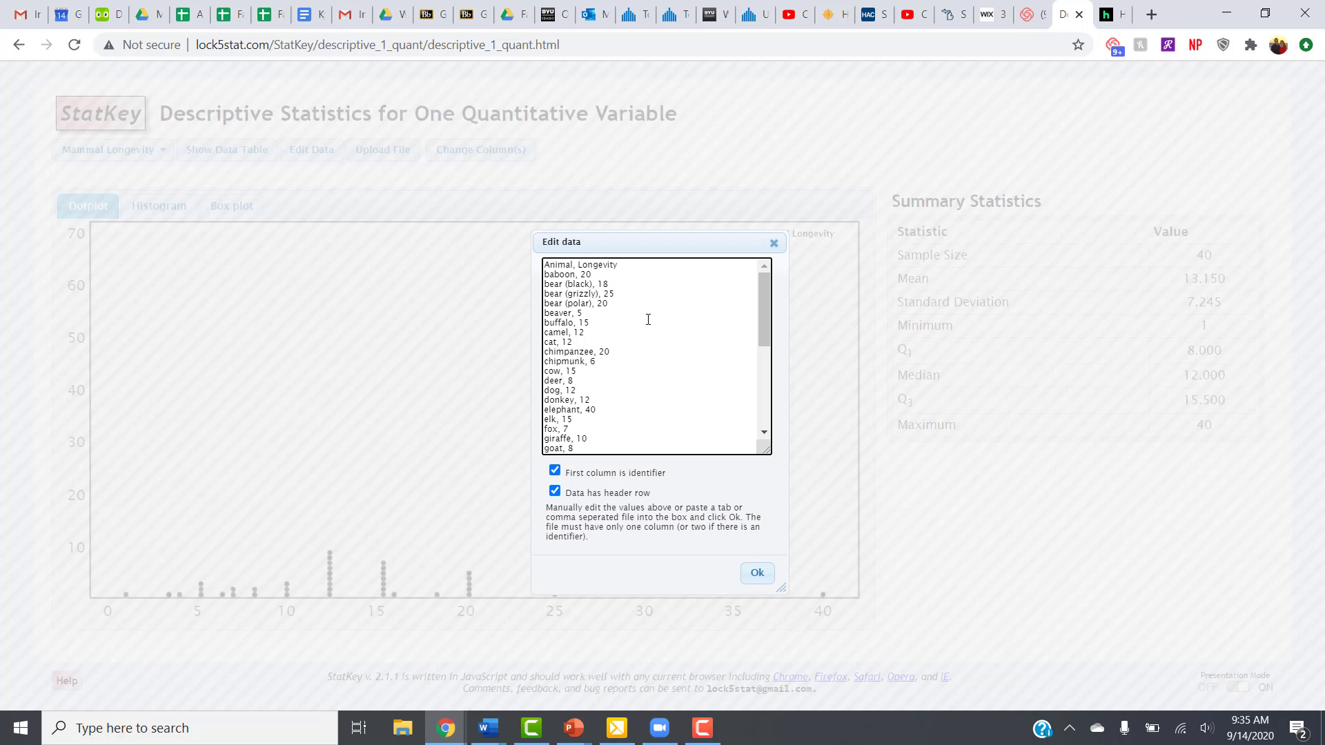
key(ctrl+a)
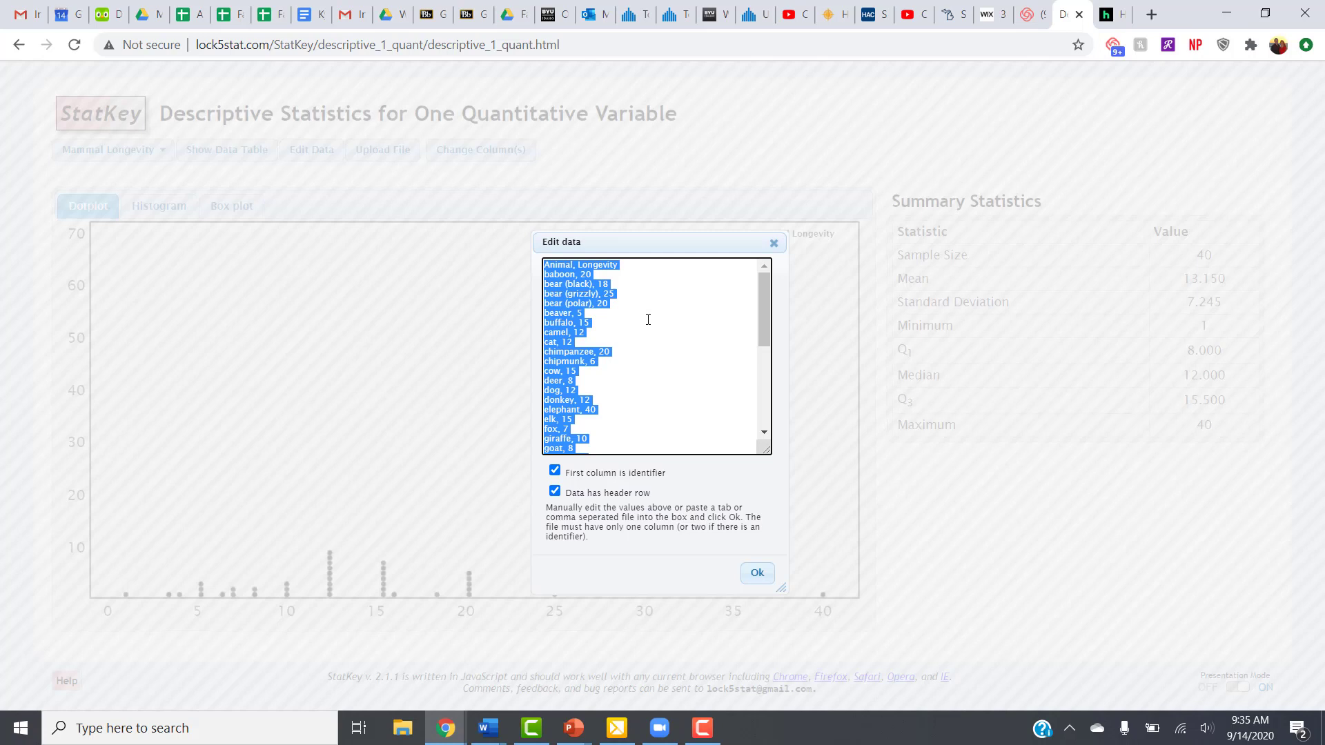
key(BackSpace)
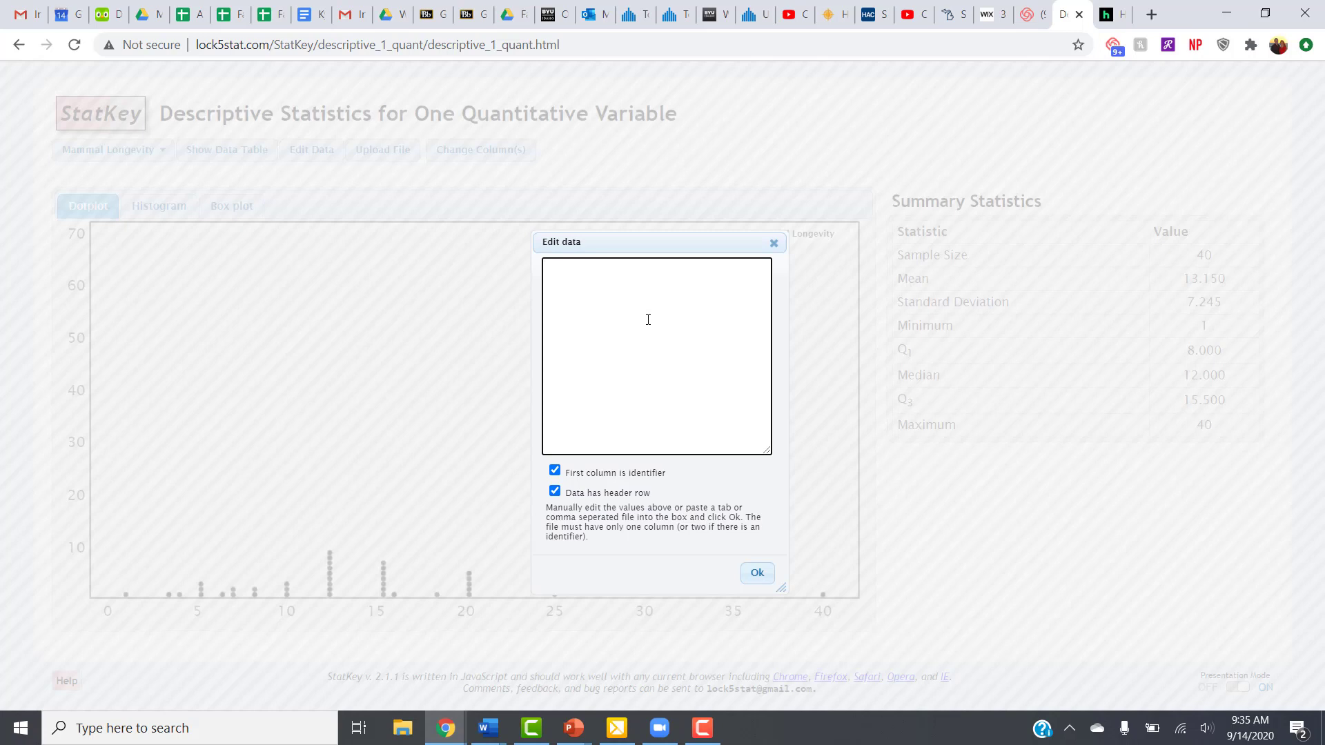
Enter a 'Toenail' header and the eight arsenic levels, starting 0.8, 1.9, 2.7, pasting the rest
text(Toenail)
key(Return)
text(0.8)
key(Return)
text(1.9 )
text(2.7)
text(3.4 3.9 7.1 11.9 26.0)
Mark no identifier column and apply, giving a dotplot with n = 8, mean 7.213, SD 8.368
click(554, 471)
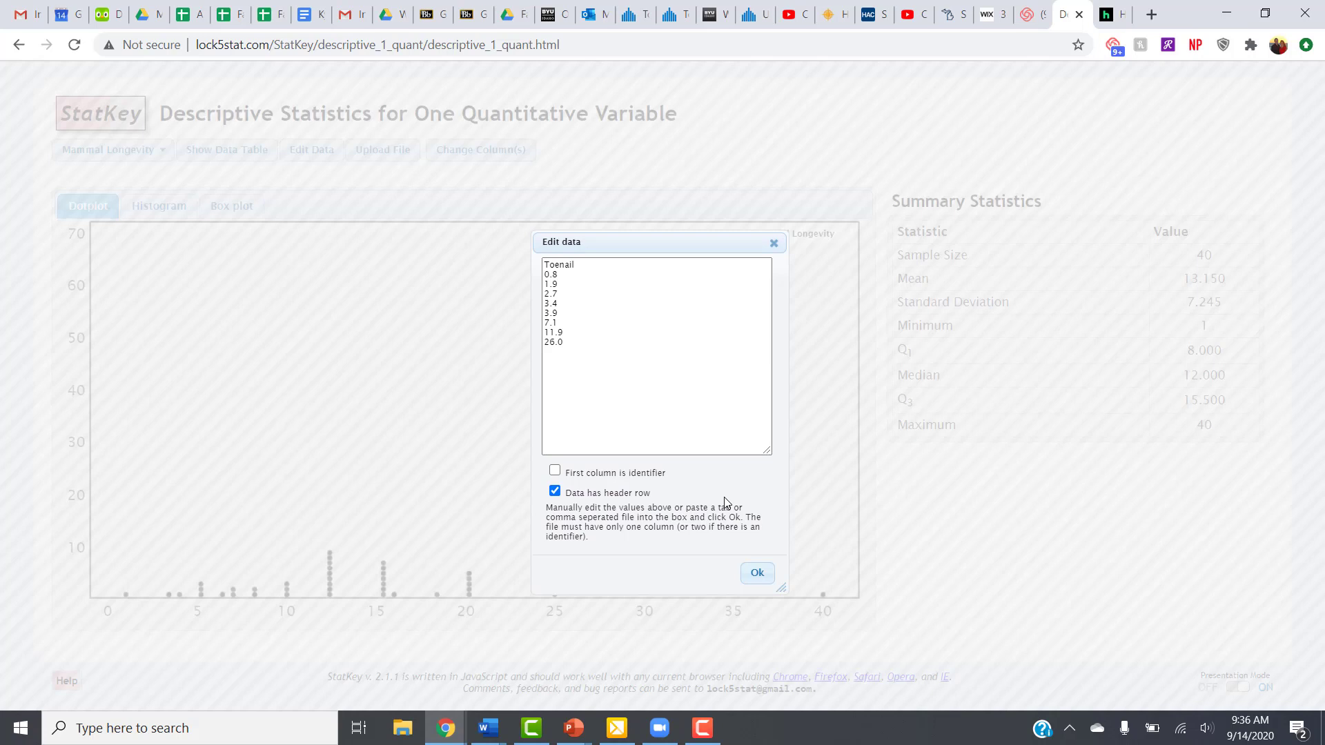
click(757, 572)
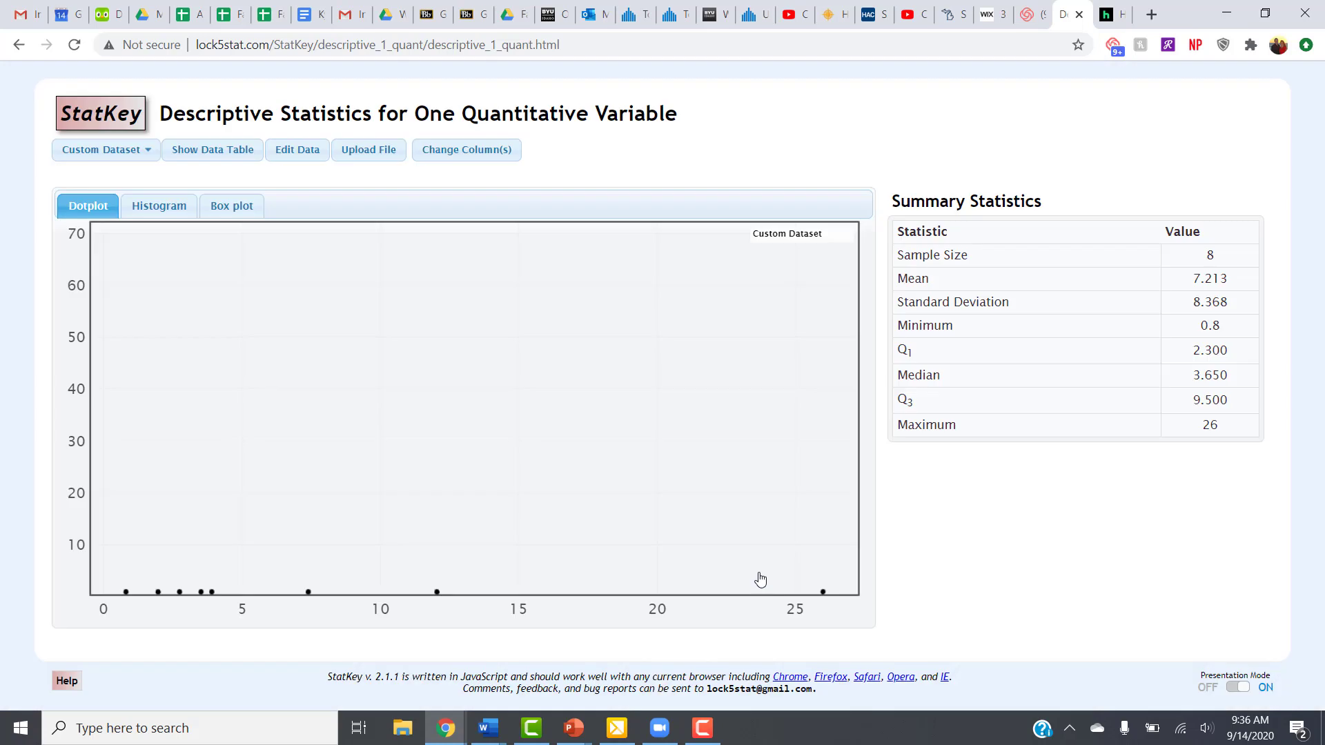
Switch the eight-value Toenail data to the Histogram view, then to the Box plot view
click(170, 207)
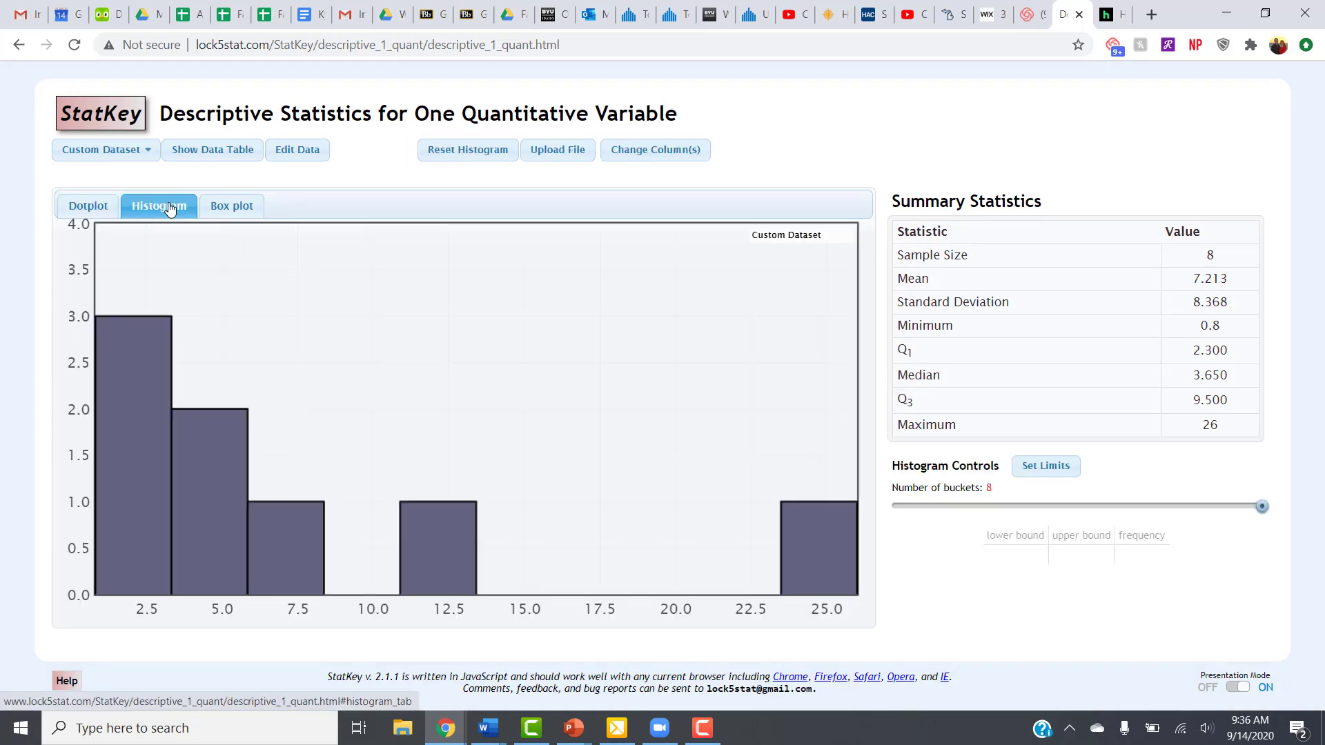
click(246, 210)
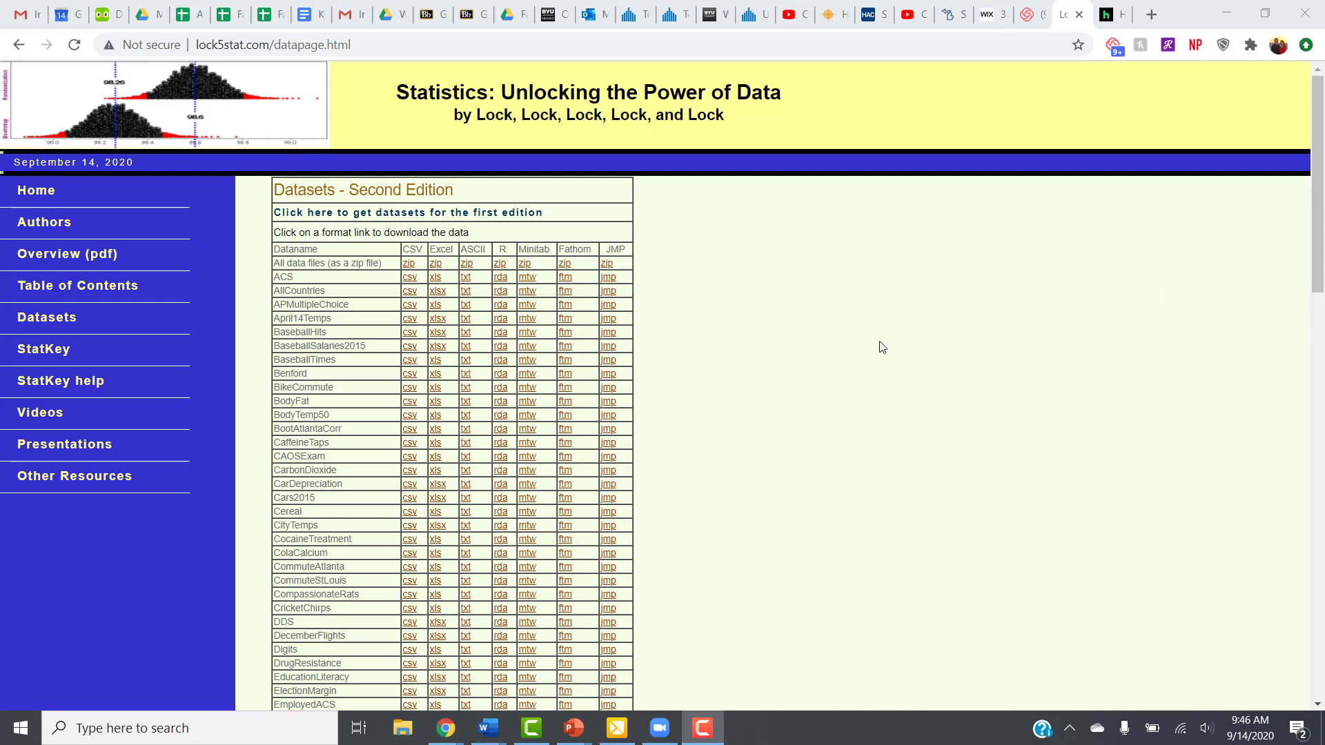
Find the AllCountries row in the datasets table and download its csv file
scroll(343, 330, down, 6)
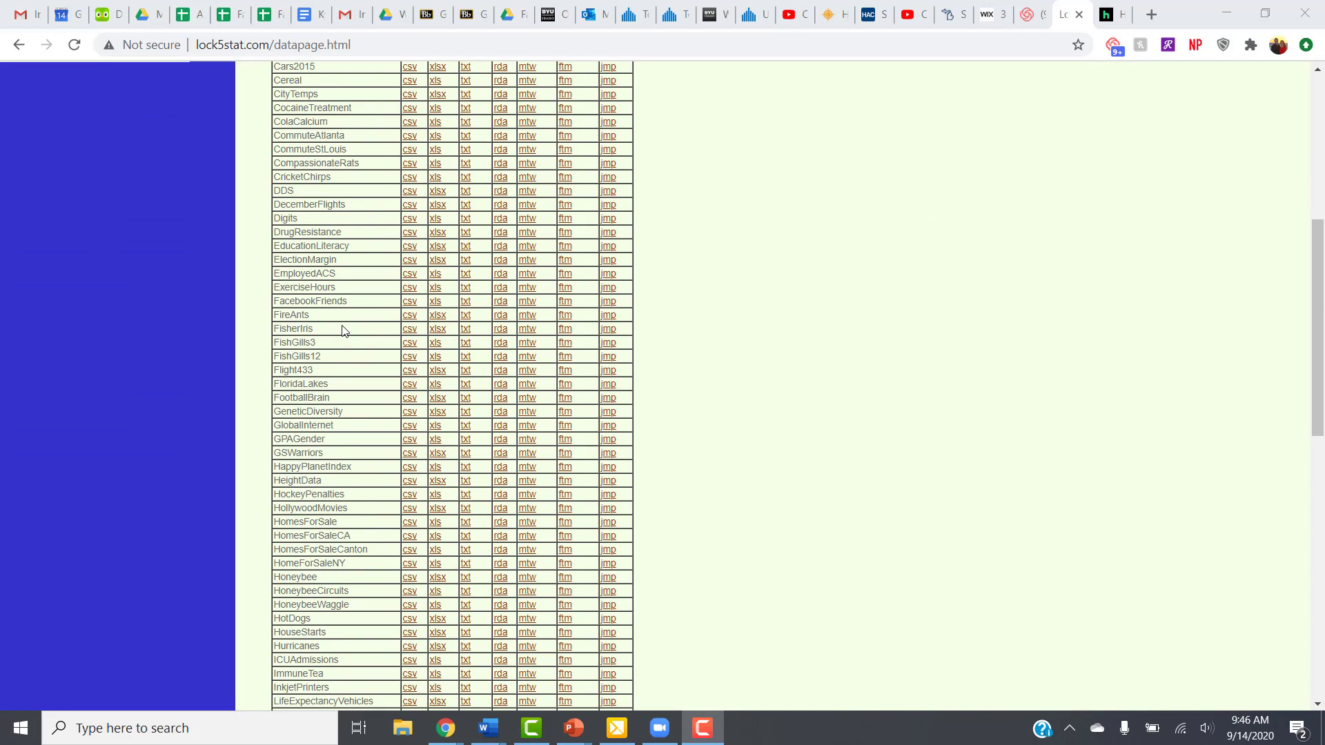
scroll(343, 330, up, 6)
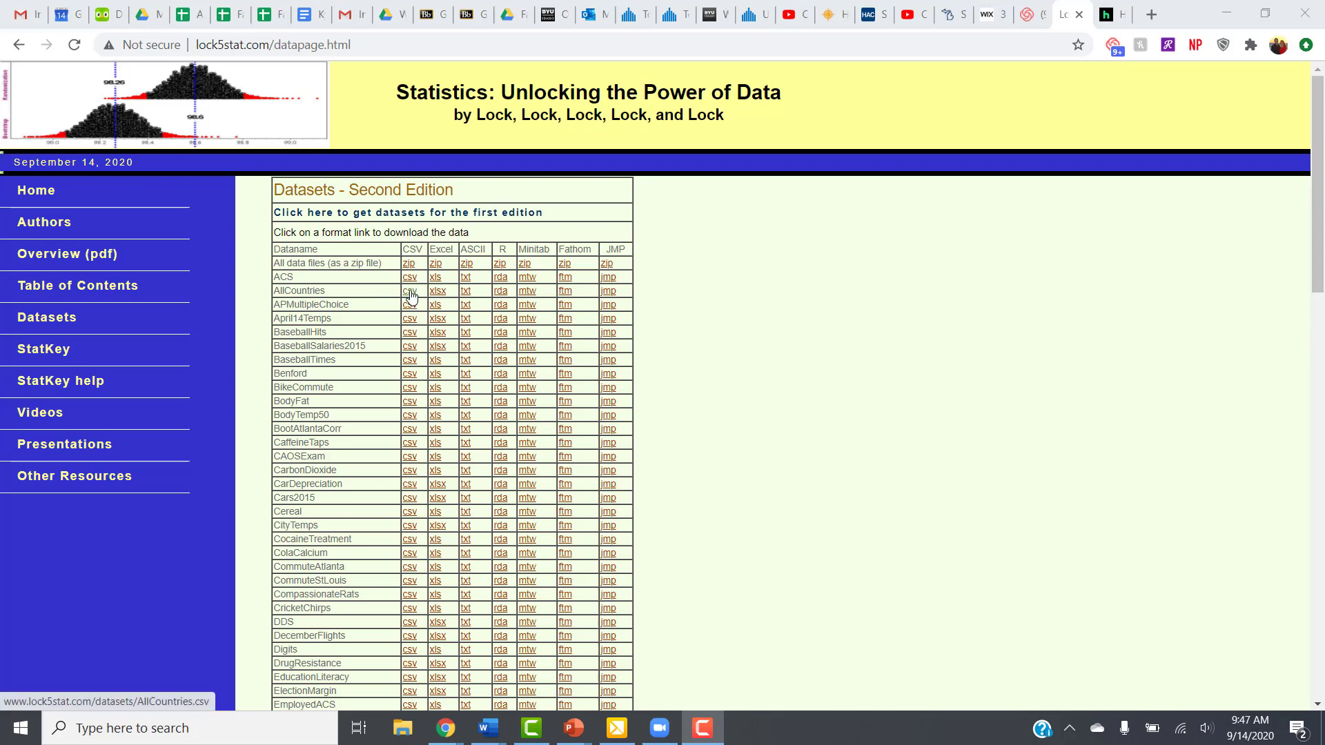
click(409, 295)
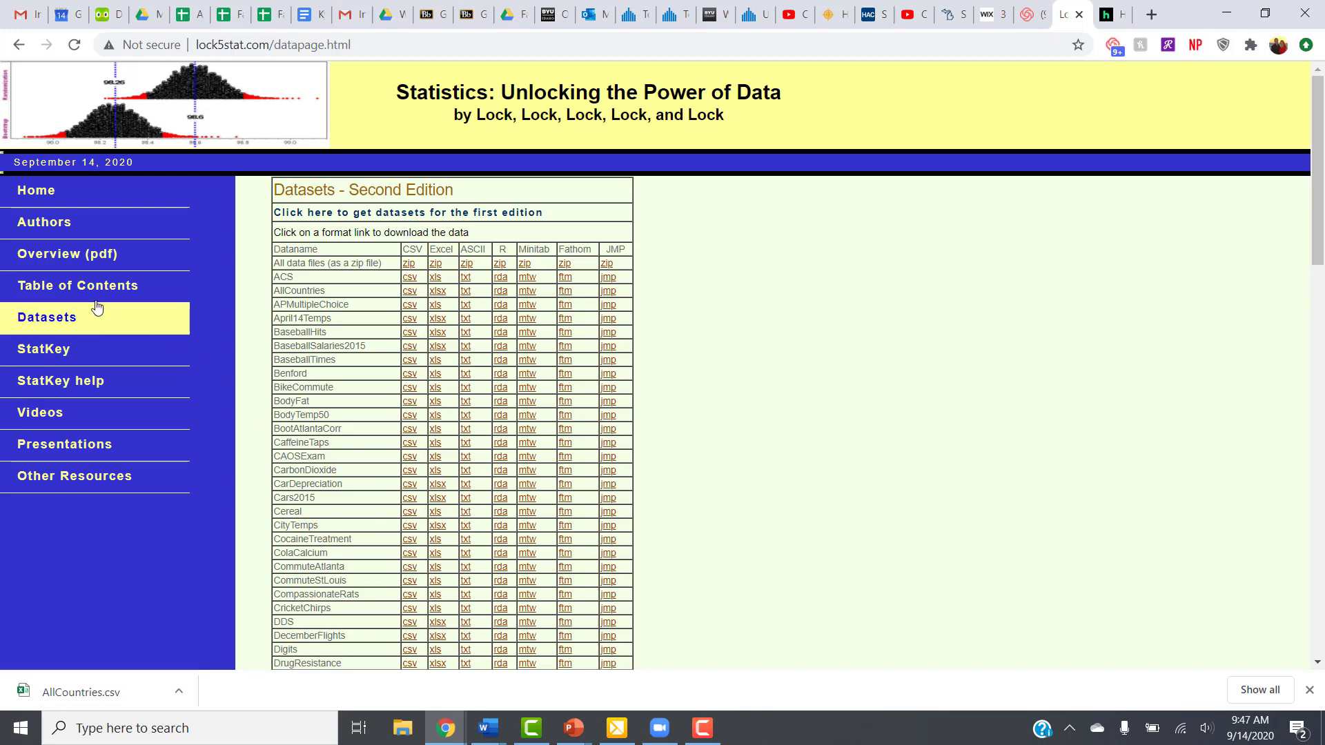
Upload AllCountries.csv from Downloads into StatKey's One Quantitative Variable statistics
click(48, 352)
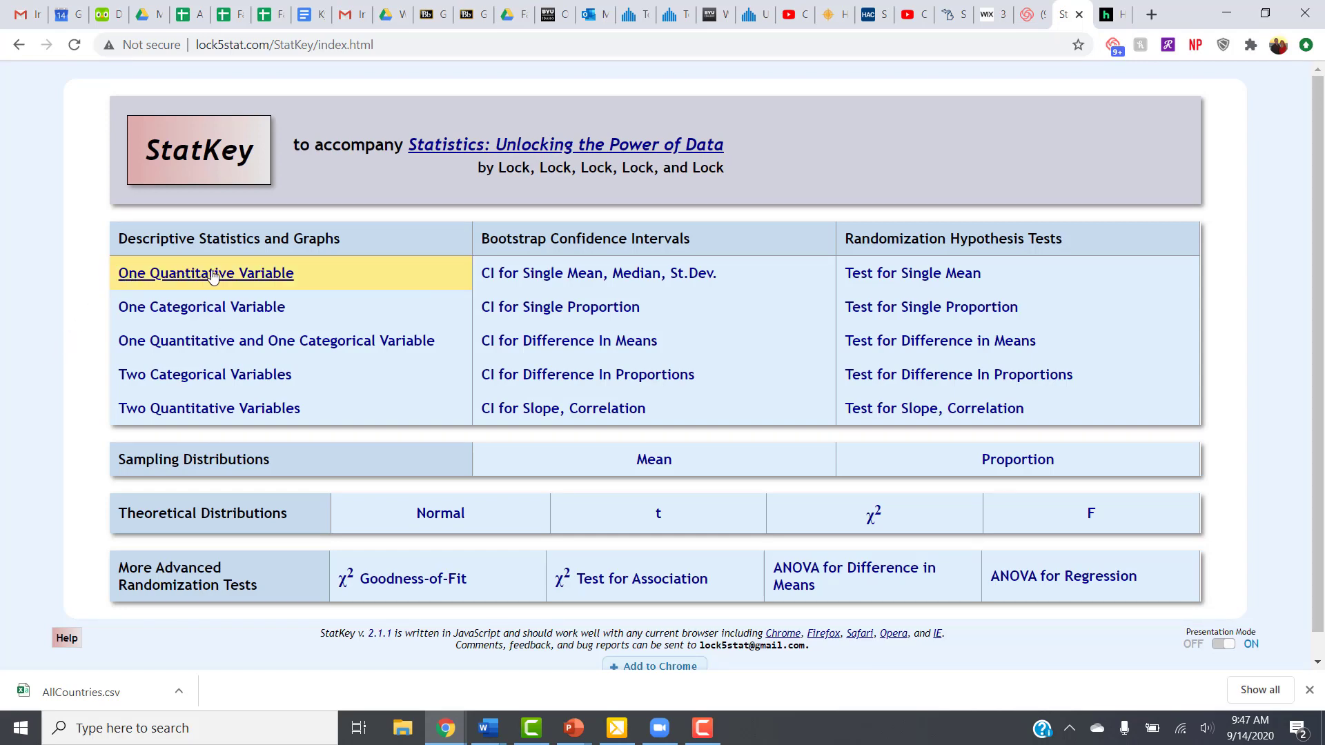
click(218, 275)
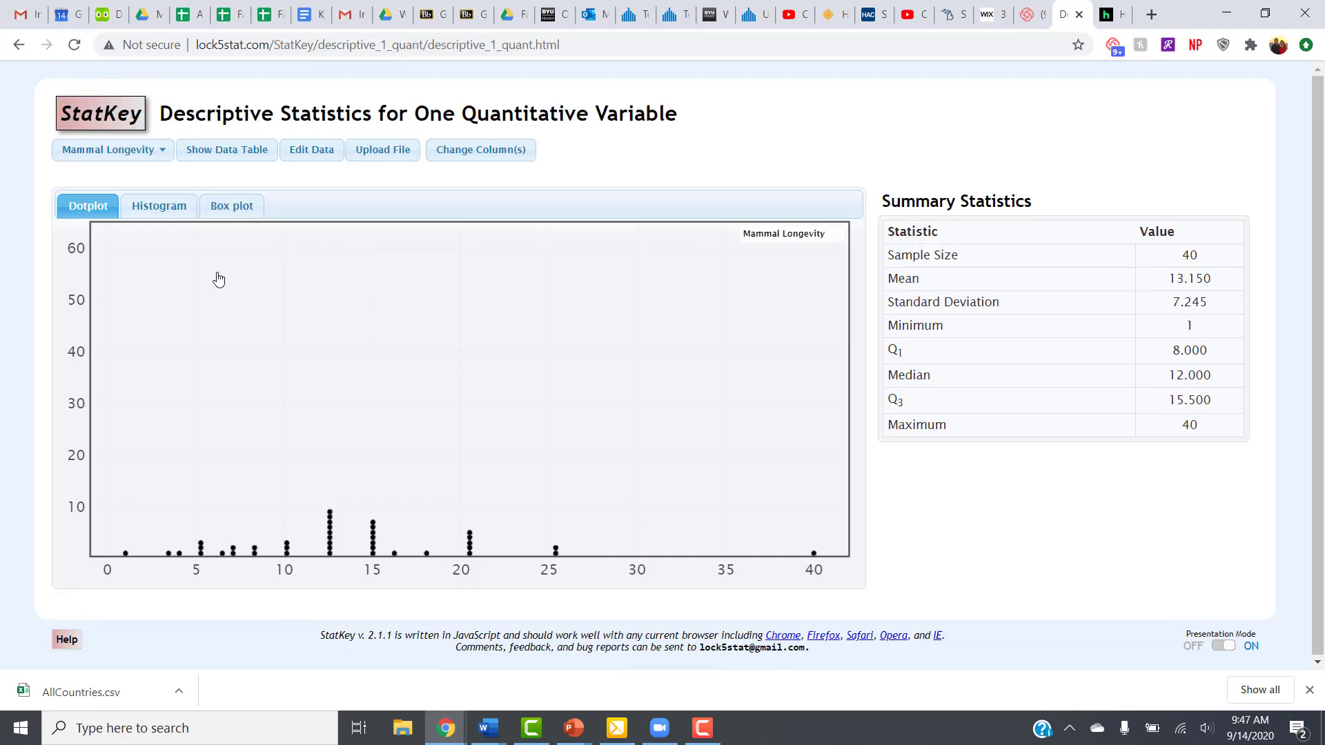
click(381, 153)
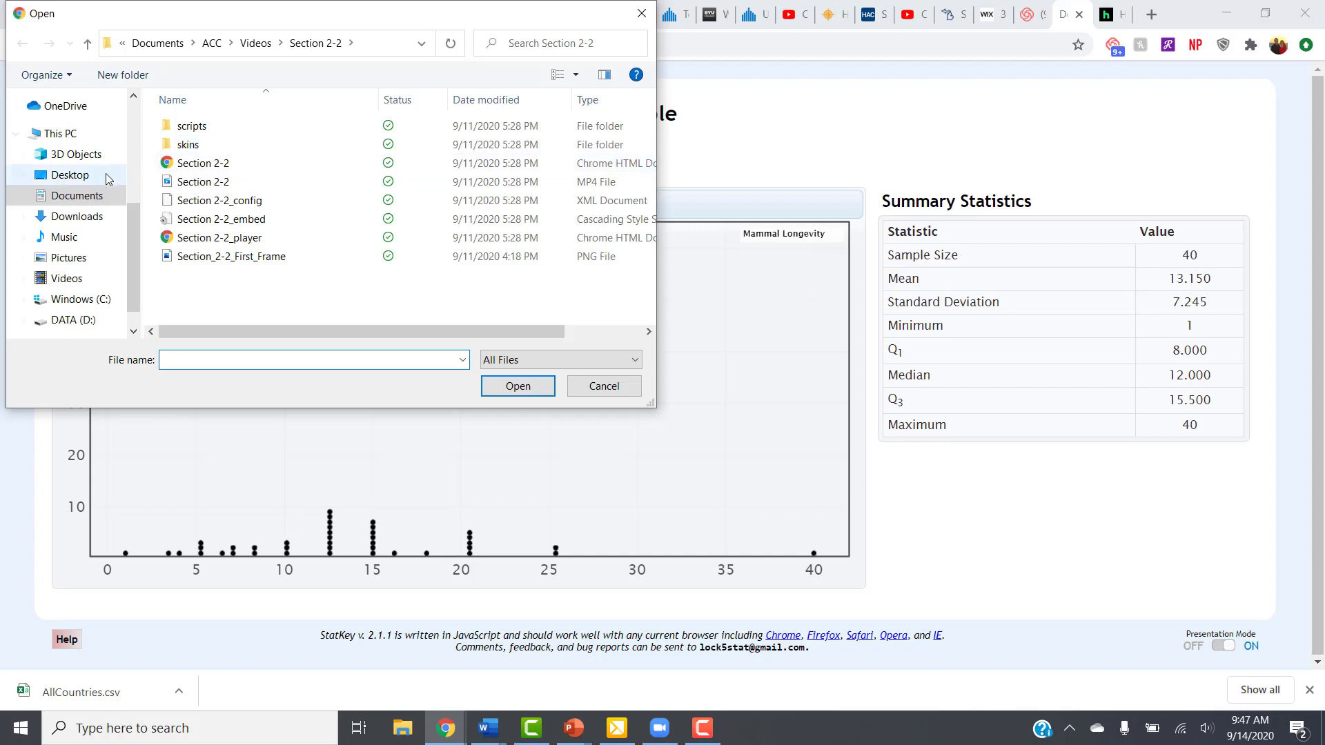
click(66, 218)
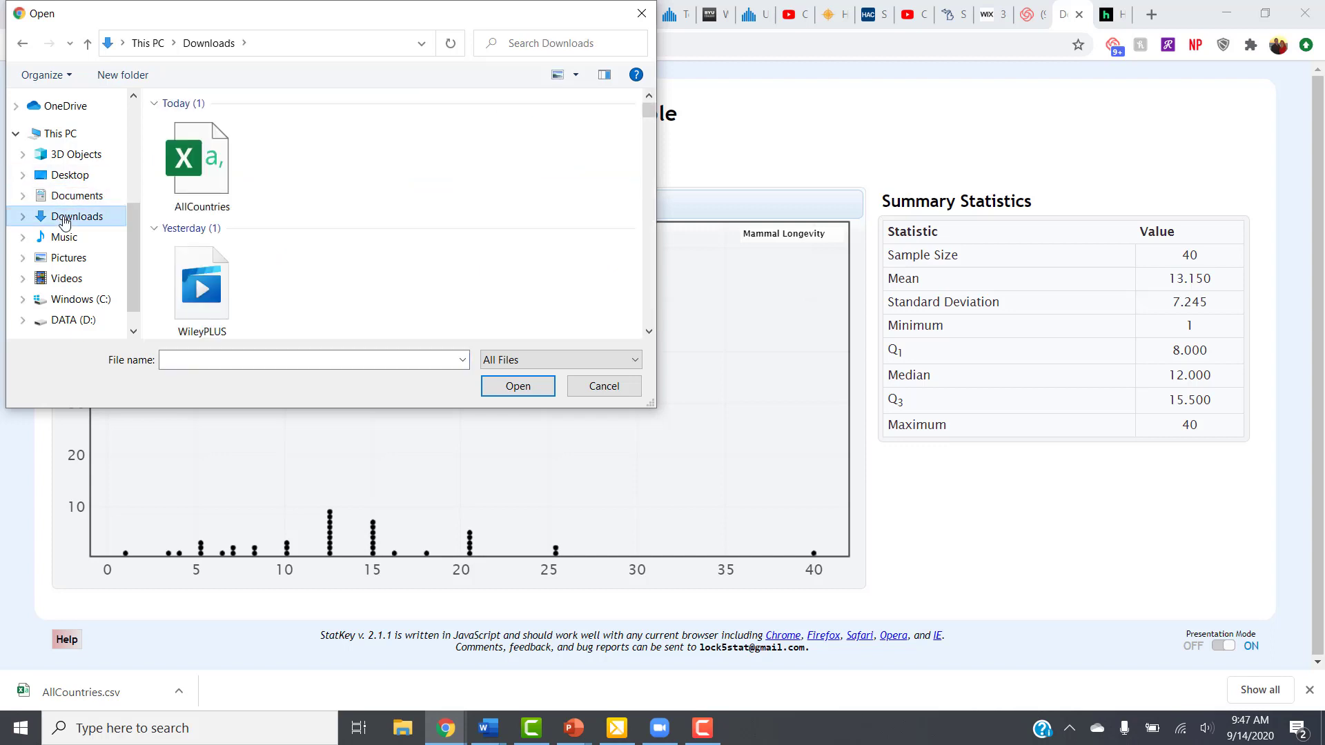
click(221, 170)
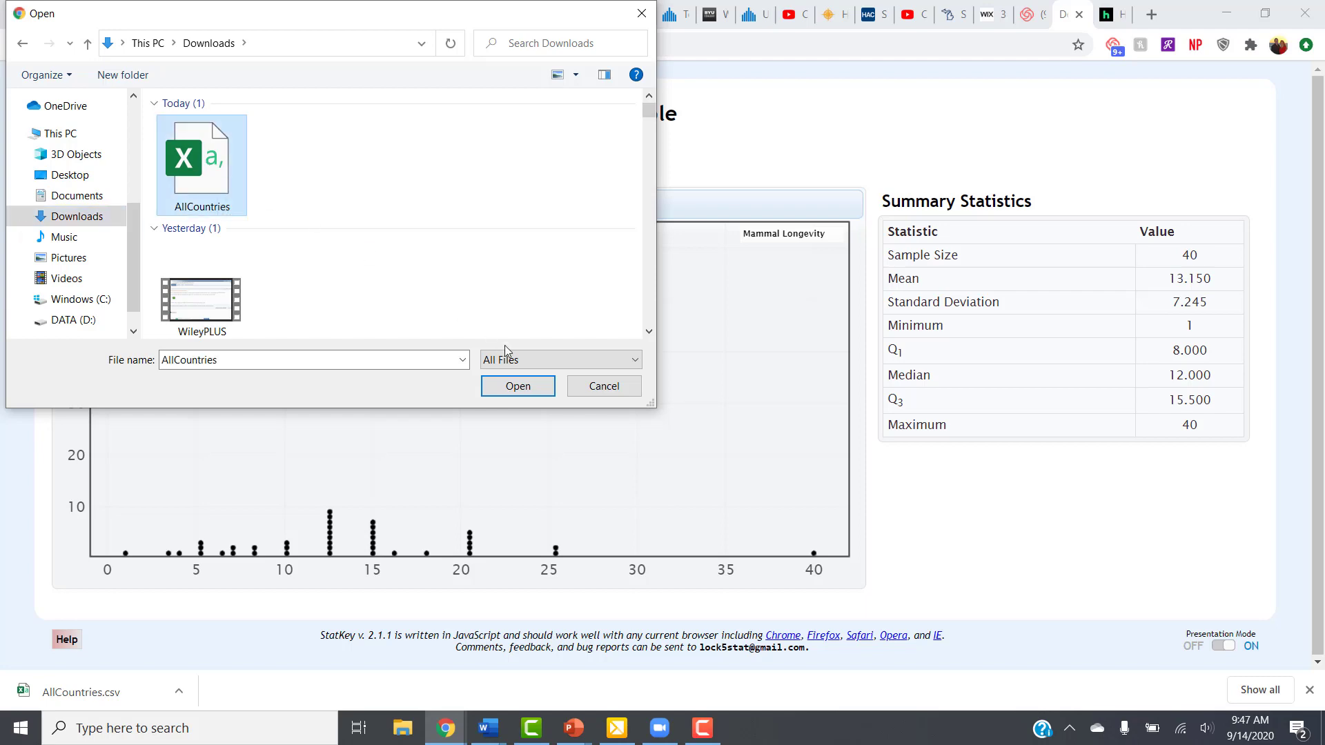
click(517, 388)
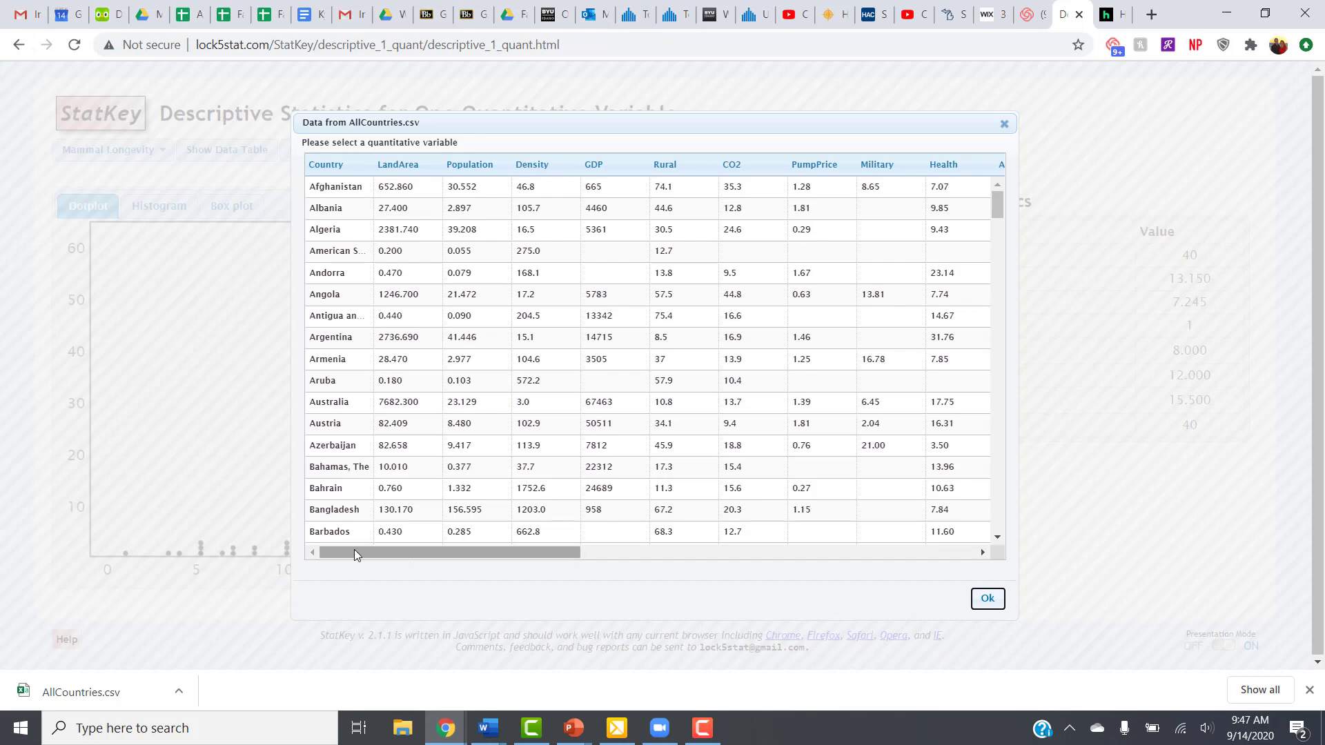
Choose the BirthRate column, preview its histogram, and return to the dotplot of 202 countries
drag(354, 554, 338, 522)
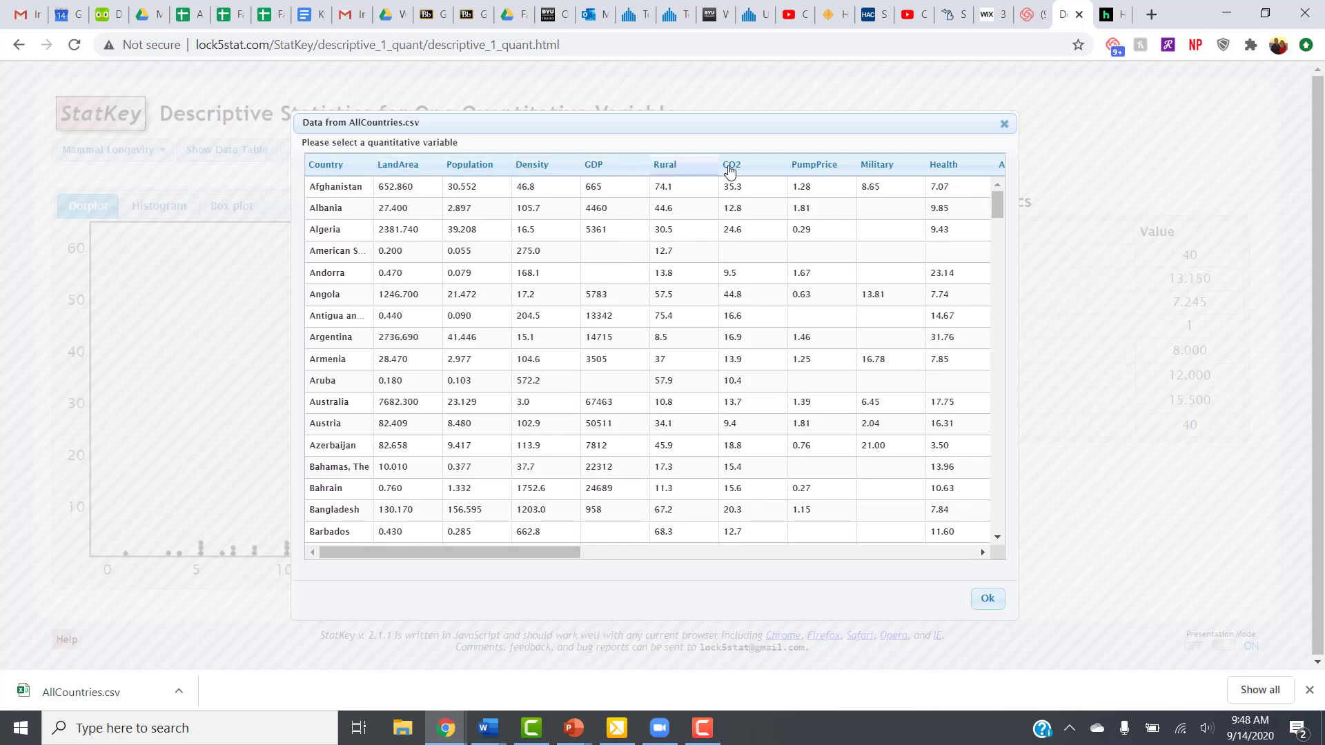
drag(379, 553, 672, 577)
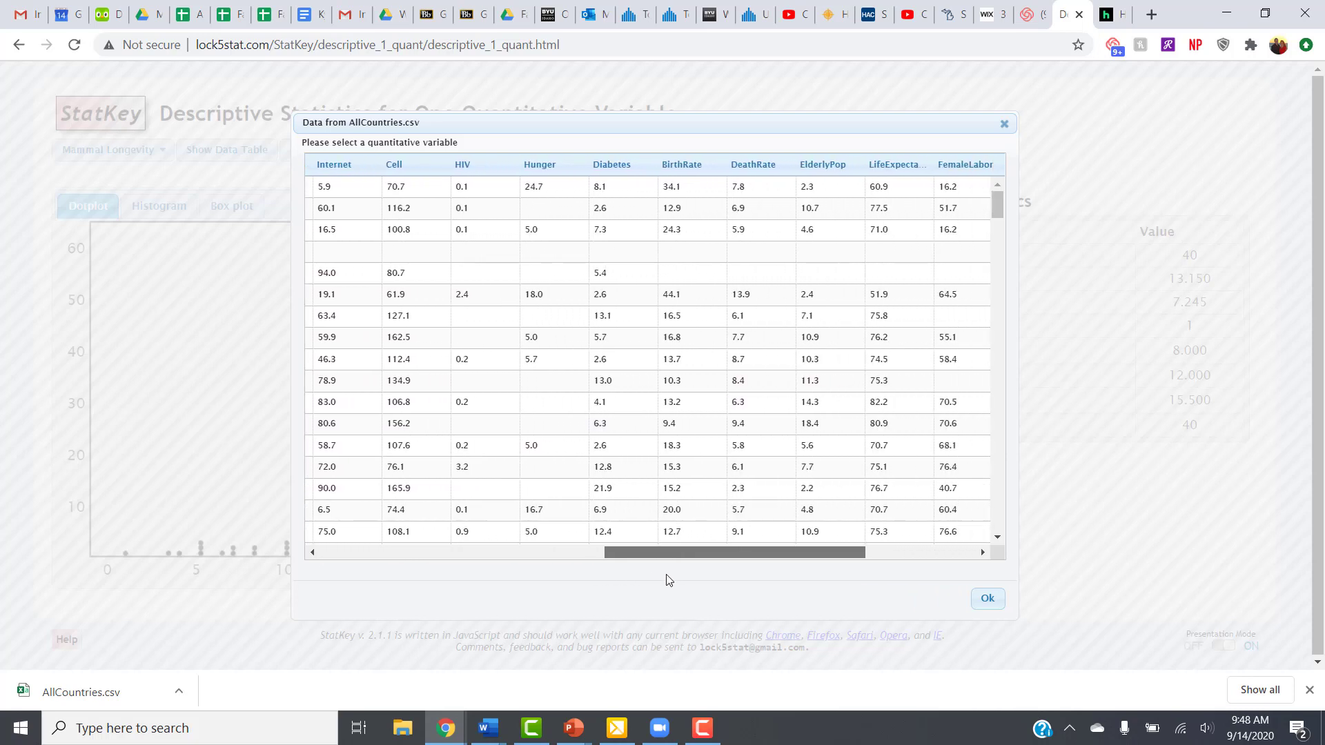
click(693, 167)
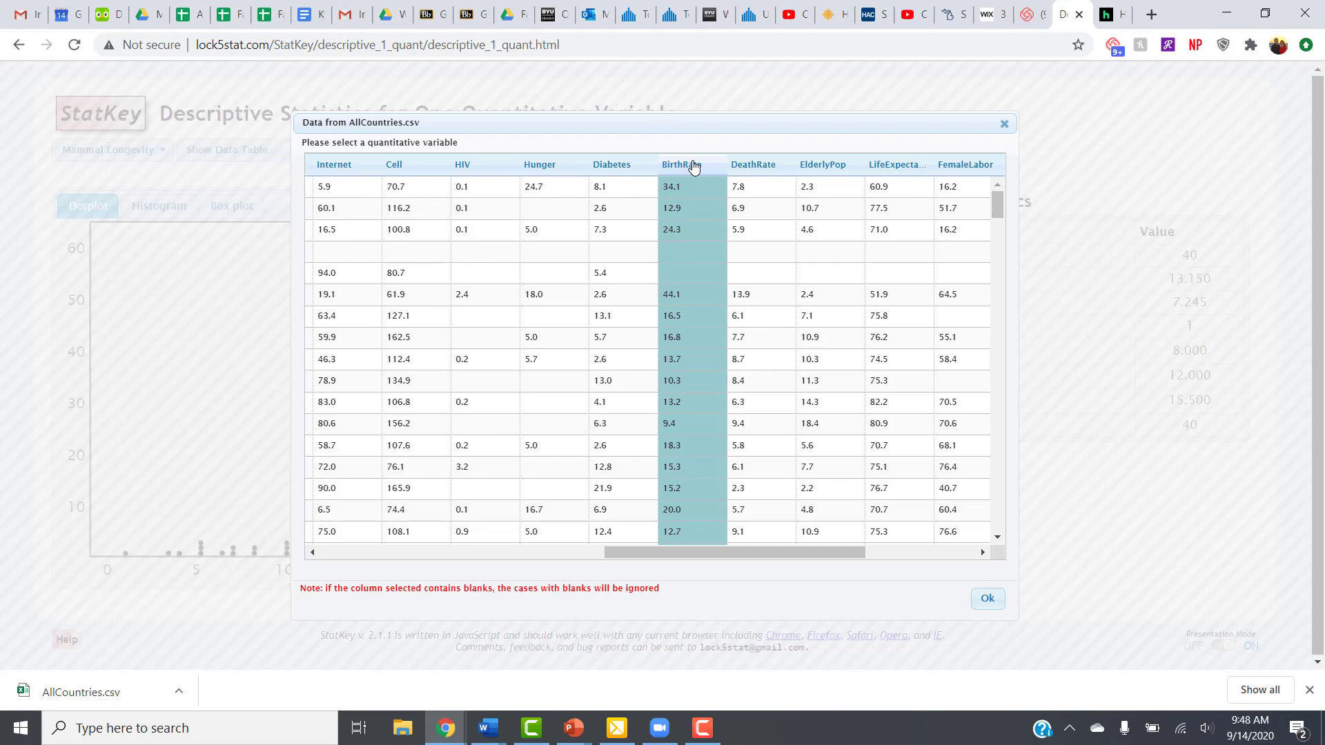
click(994, 602)
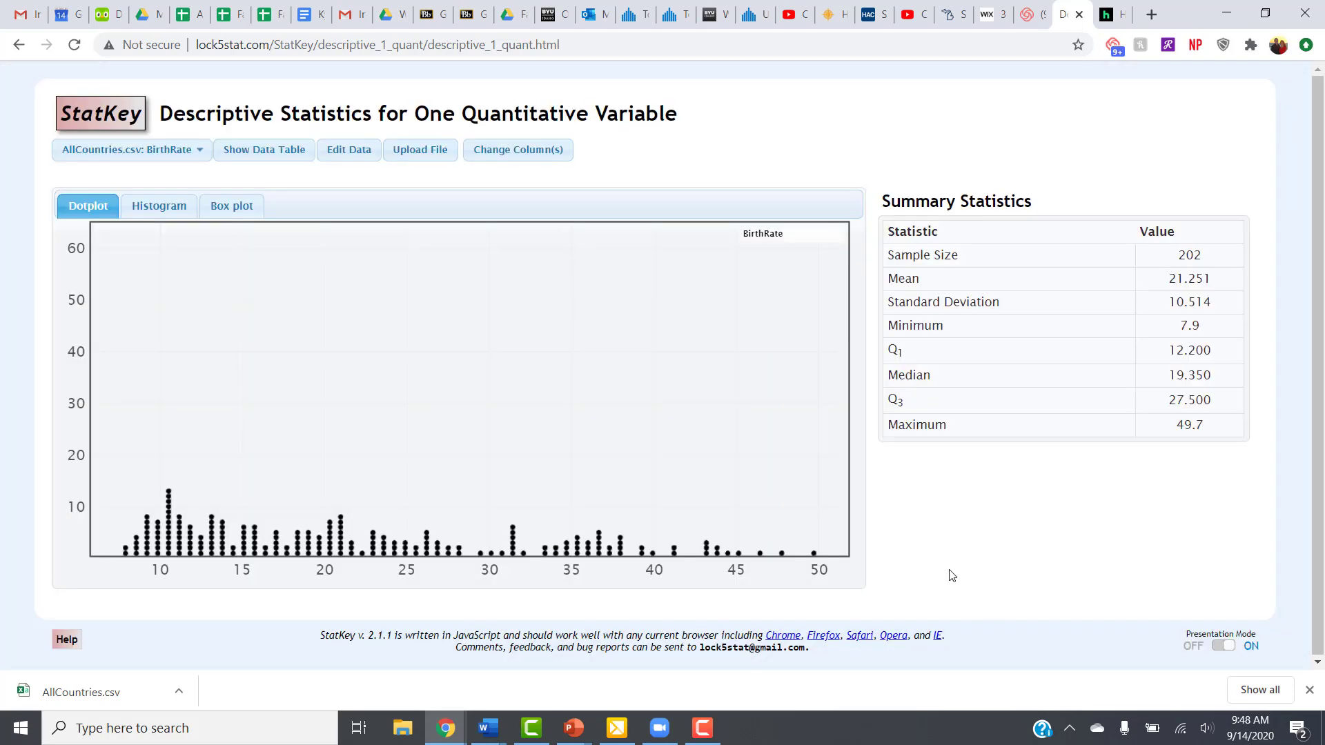
click(147, 211)
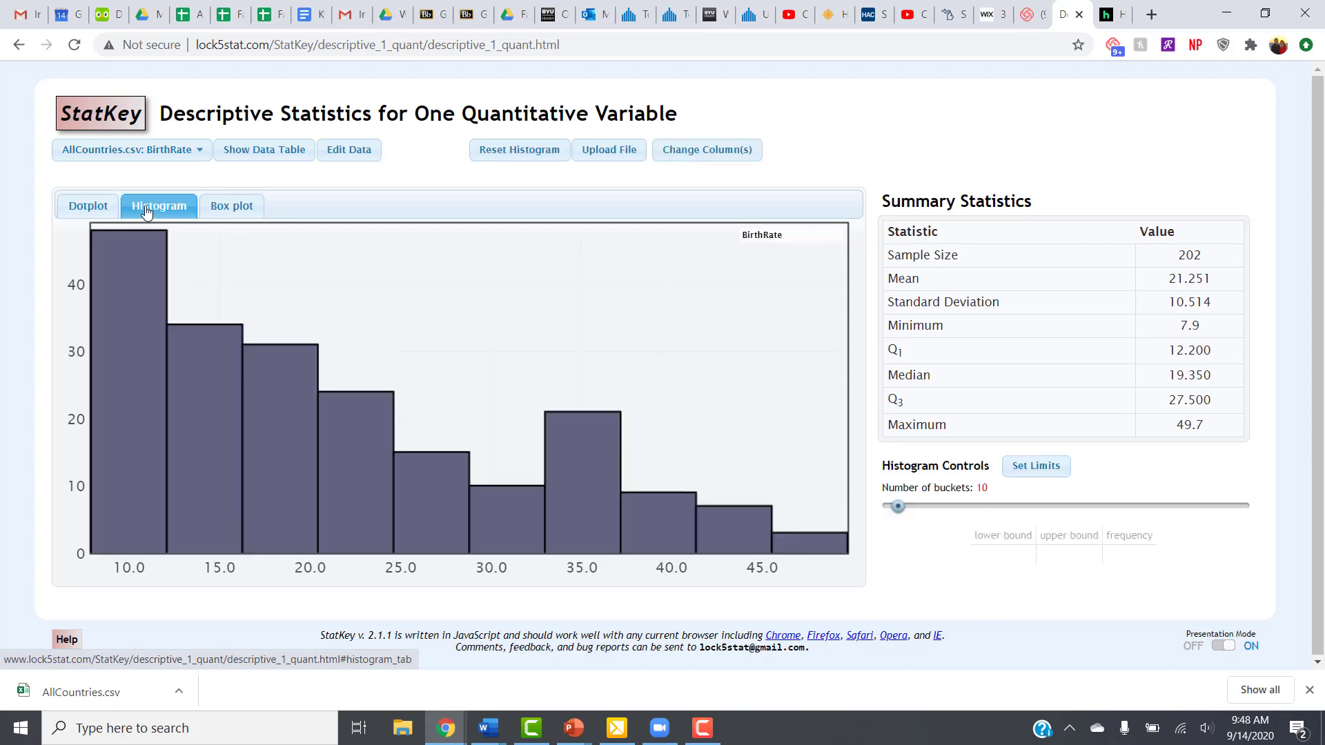
click(77, 208)
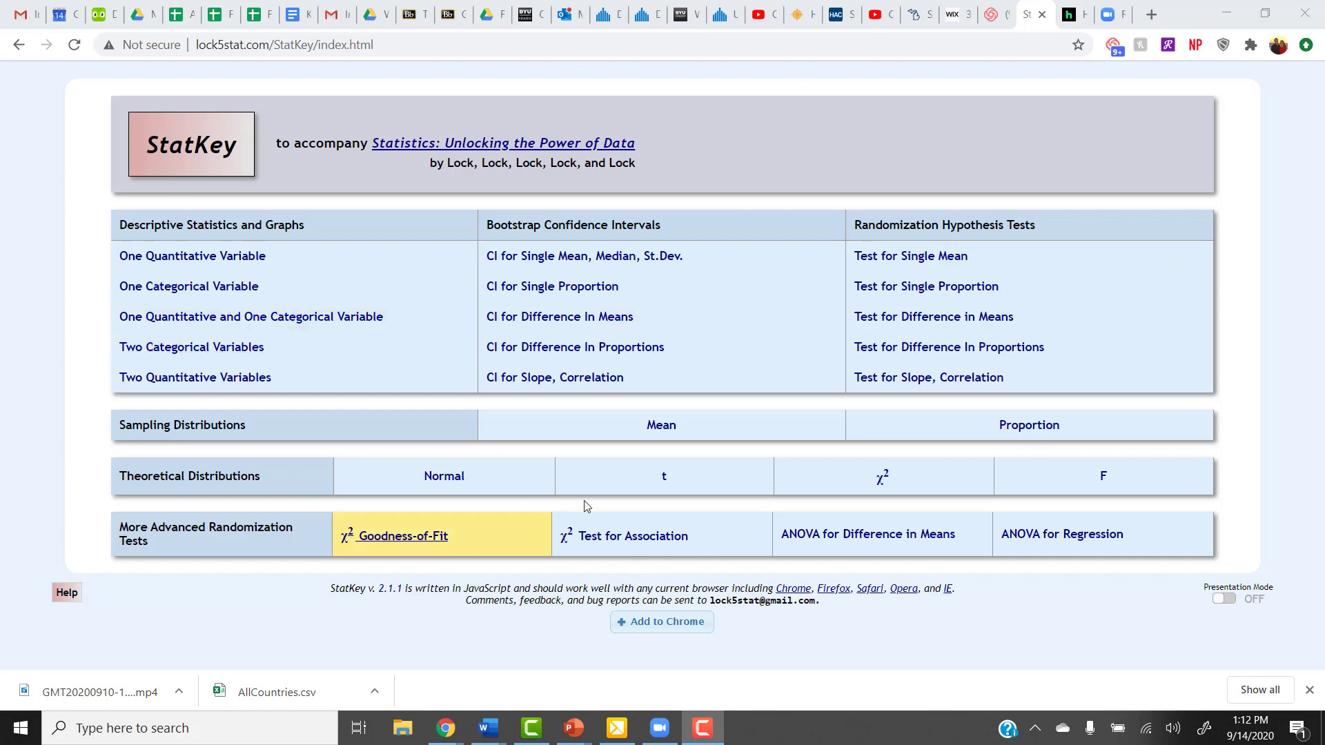
Return to the Lock5Stat textbook site and open its Second Edition Datasets page
click(467, 145)
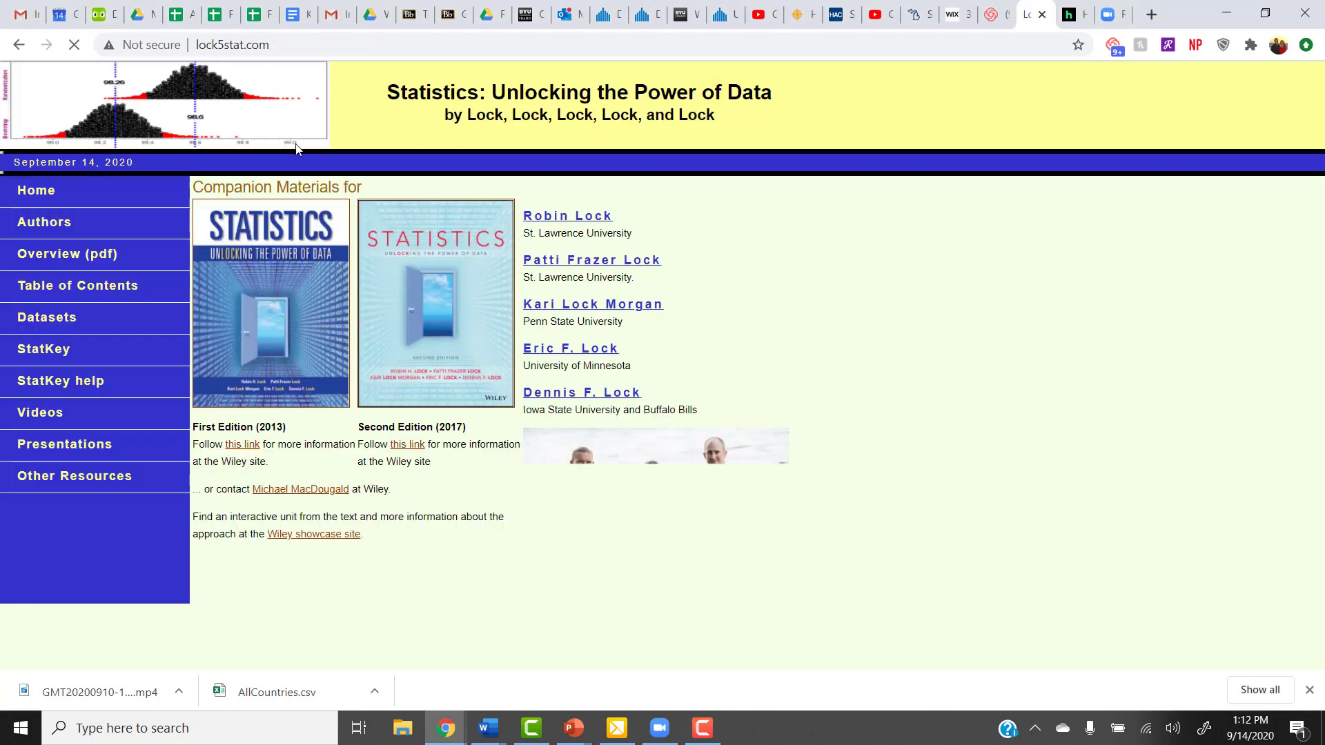
click(47, 319)
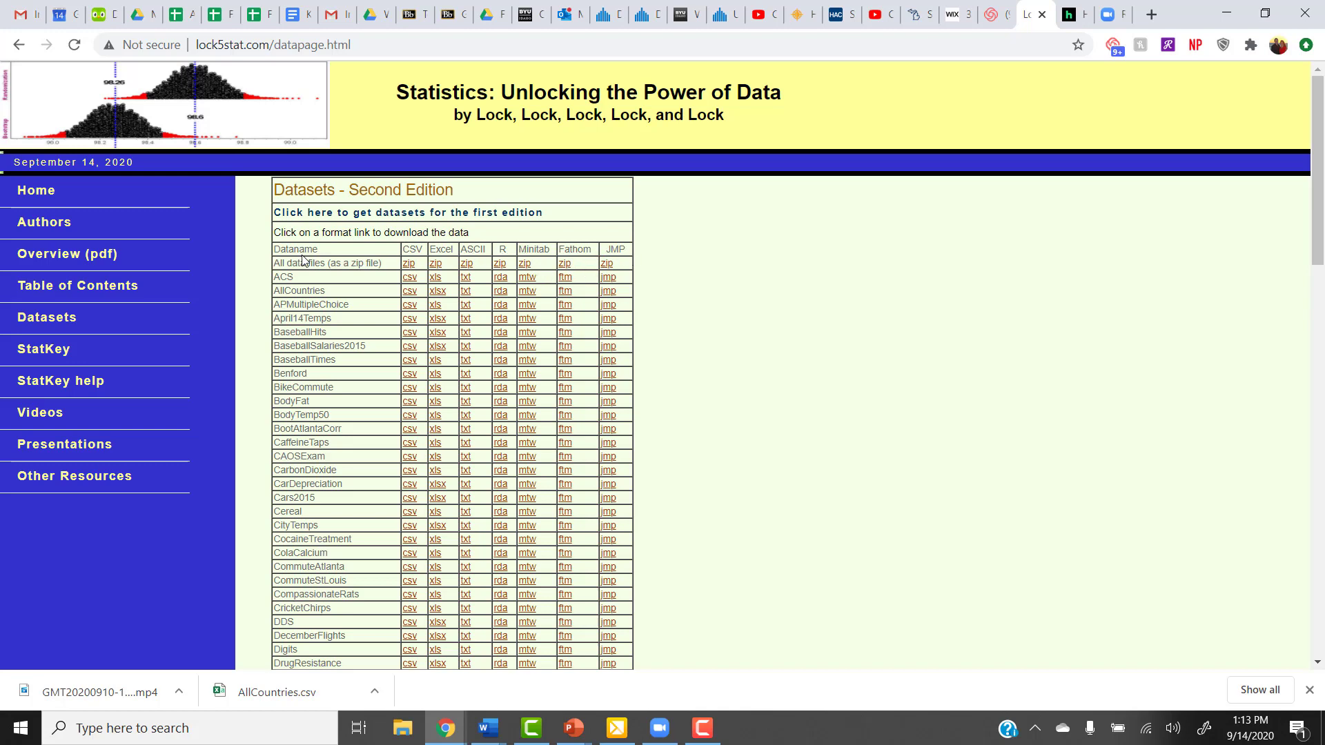
Download the AllCountries Excel file and open it in Excel from the Downloads folder
click(441, 292)
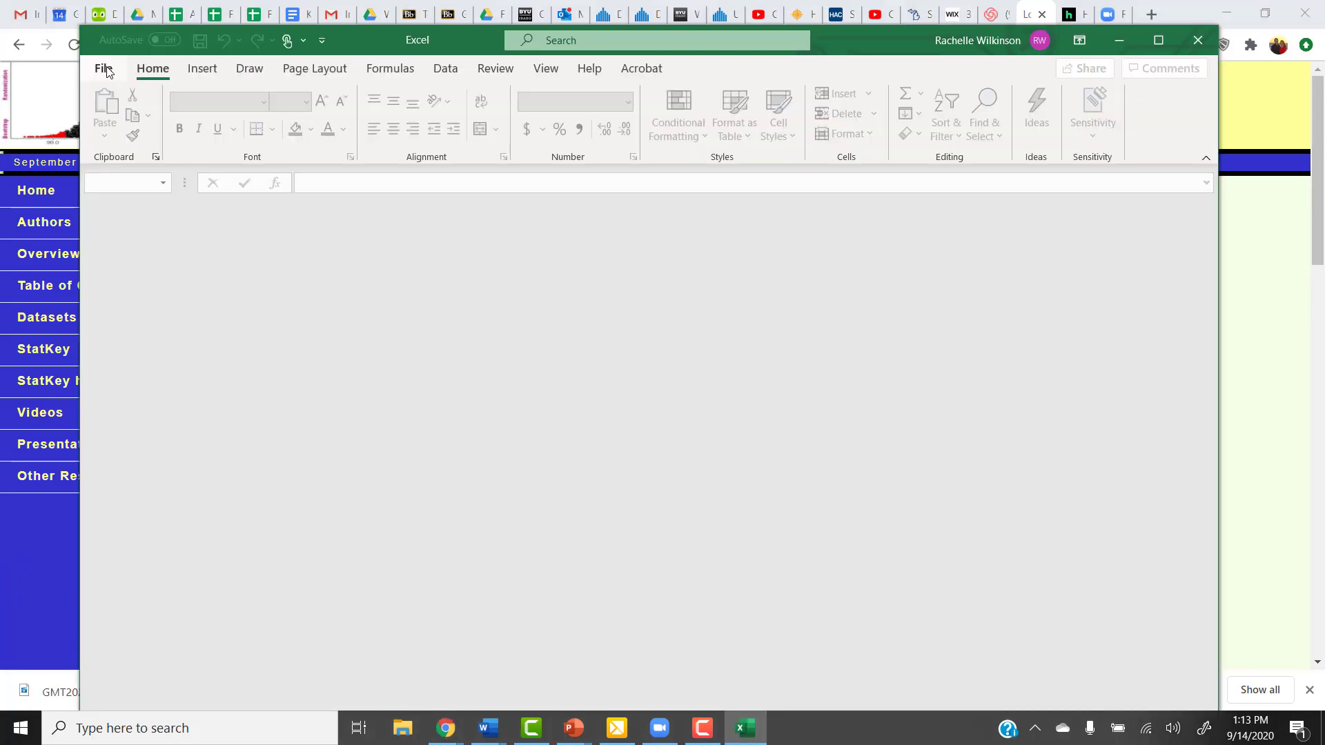
click(107, 72)
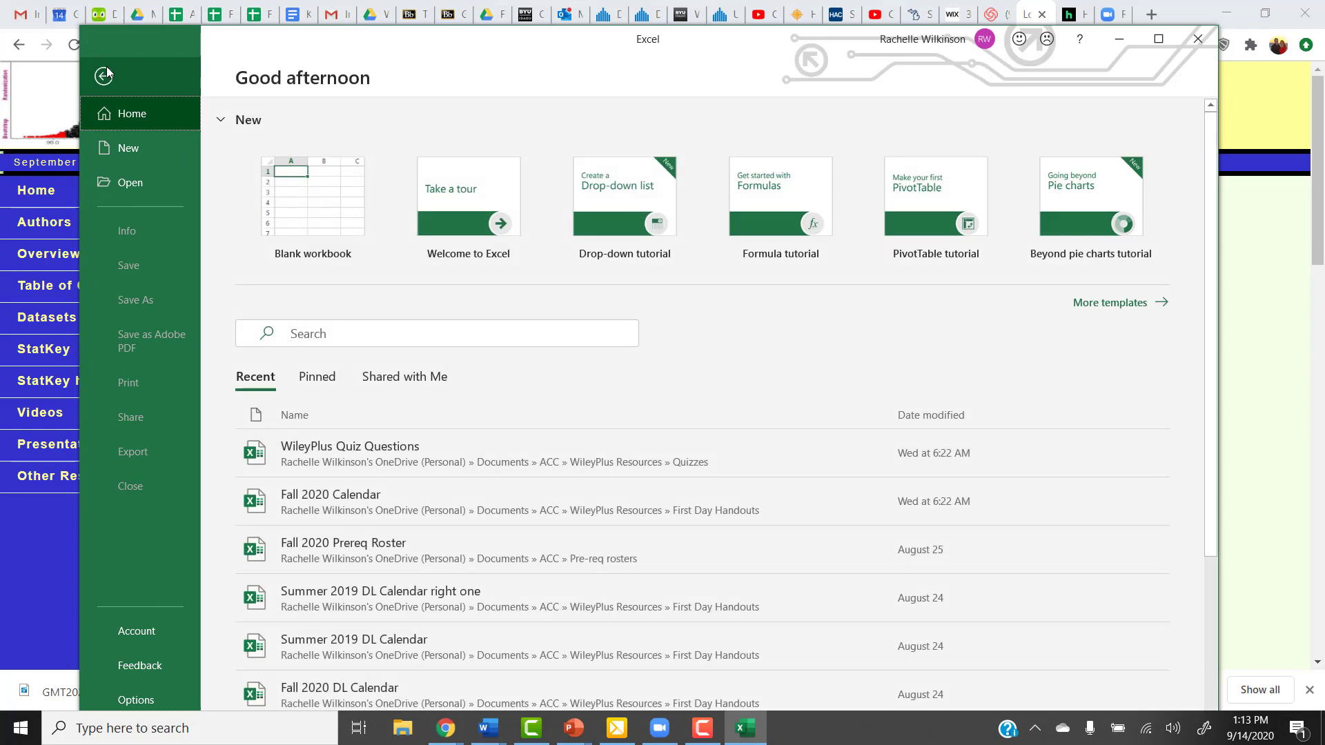
click(130, 183)
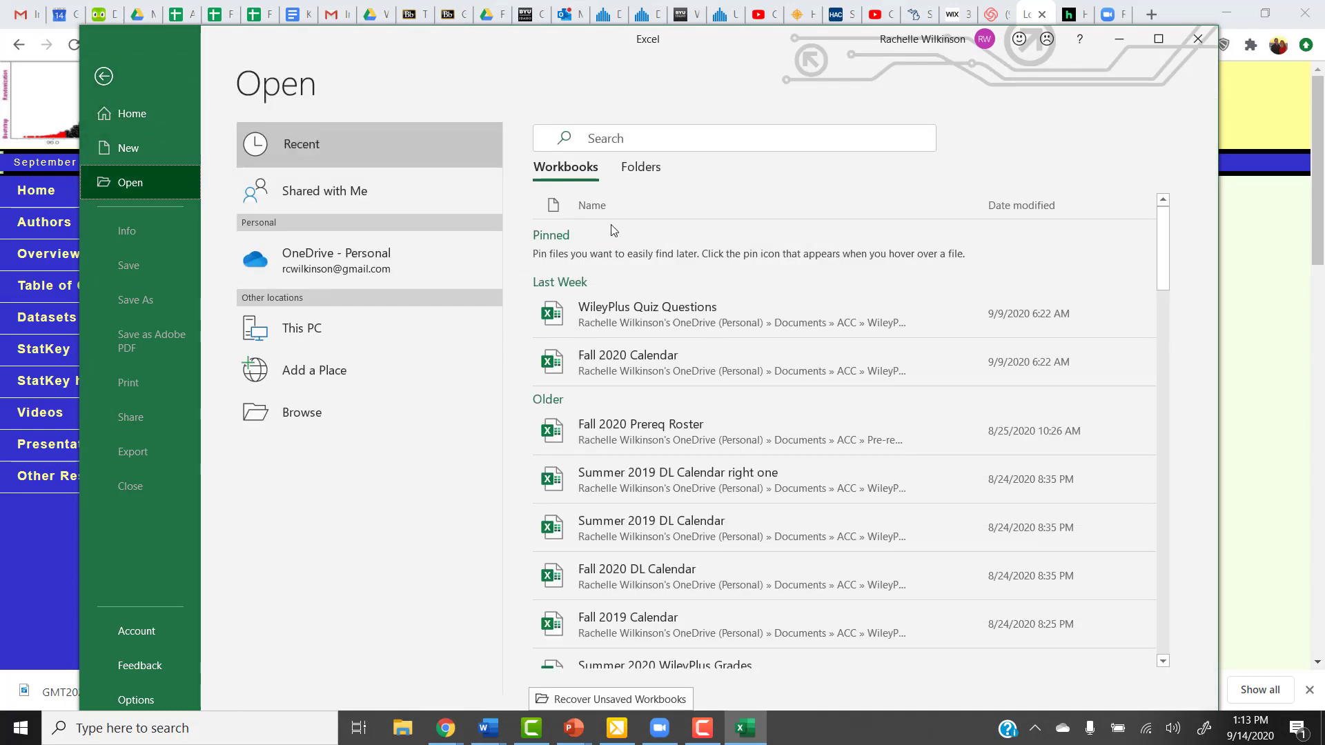
click(309, 412)
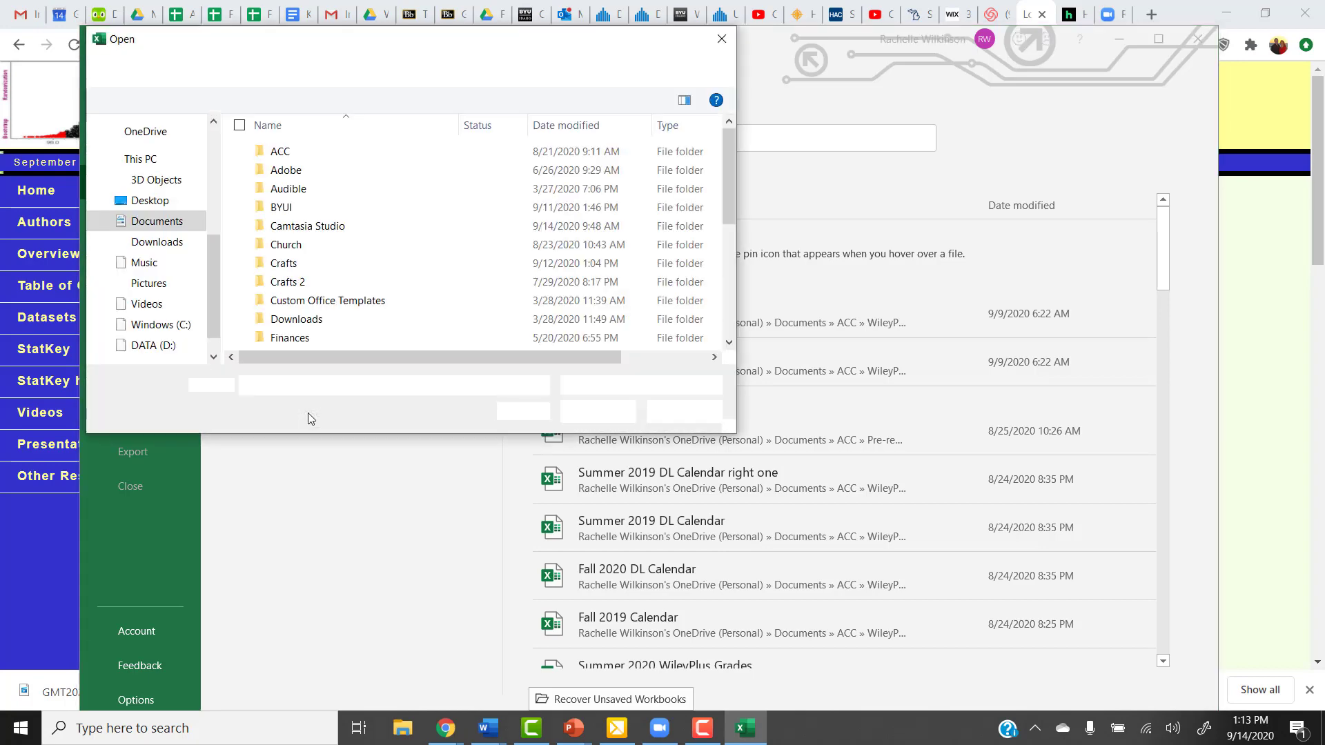
click(158, 242)
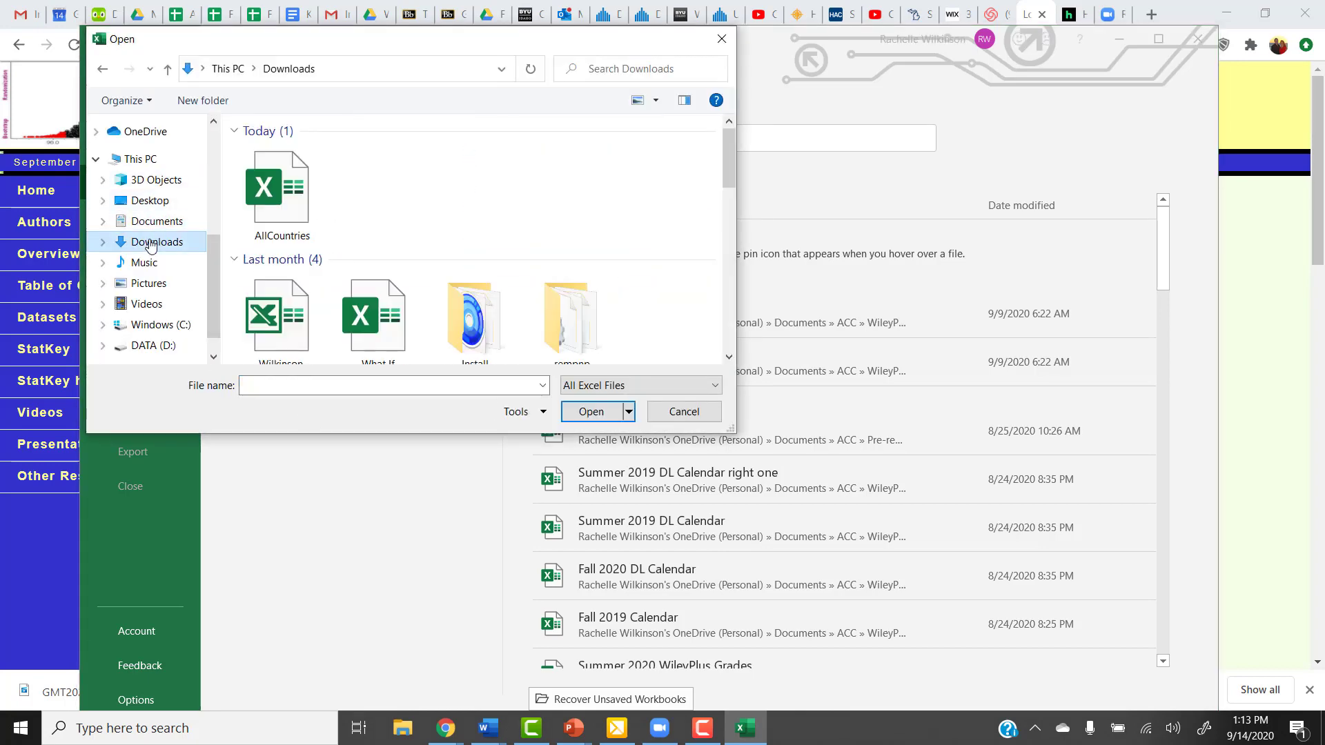
click(282, 193)
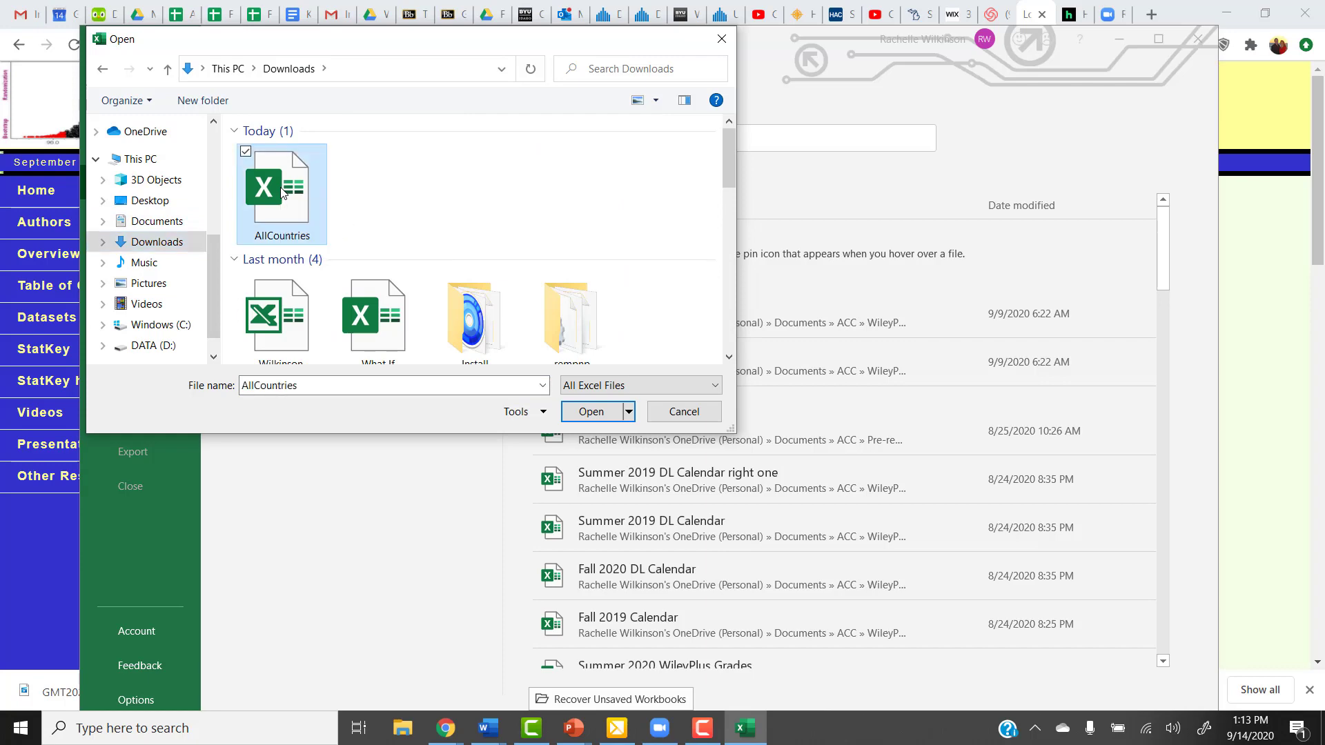
click(590, 417)
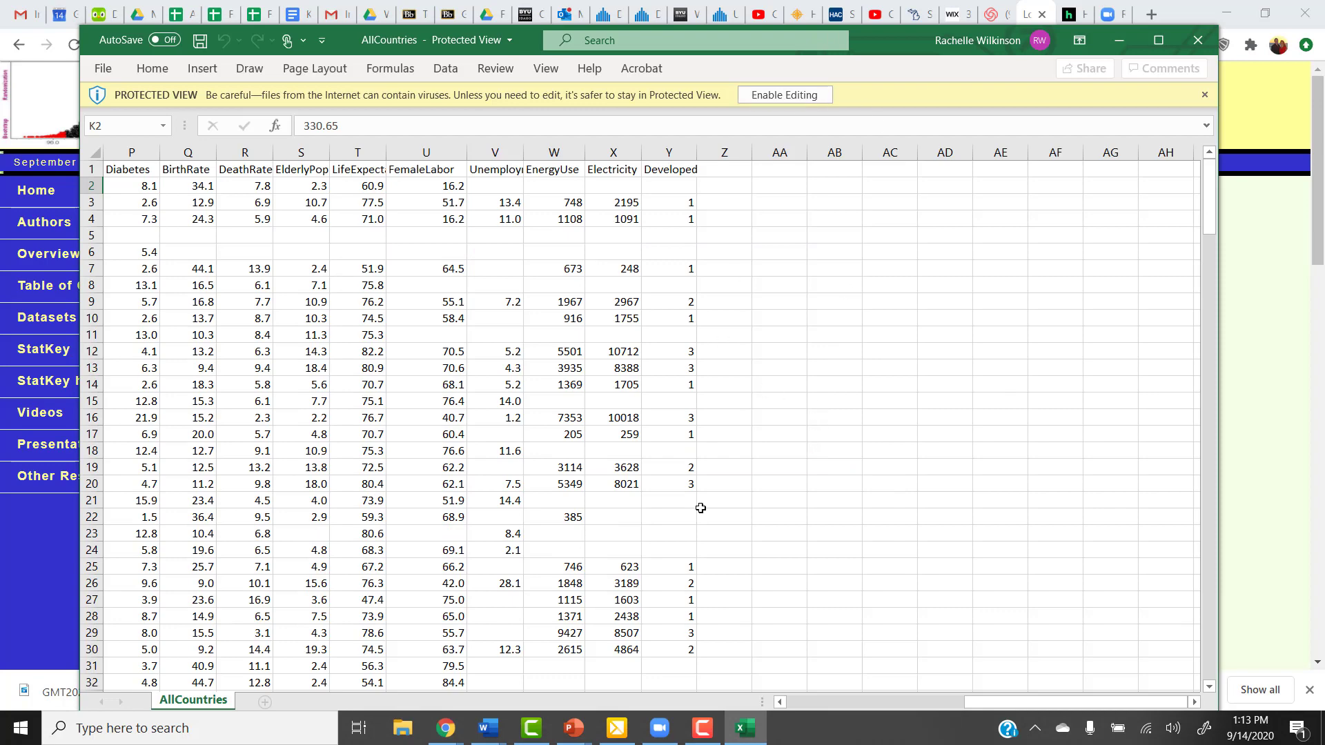
Copy the BirthRate column Q1:Q216, including its header, from the AllCountries sheet
drag(1066, 703, 881, 710)
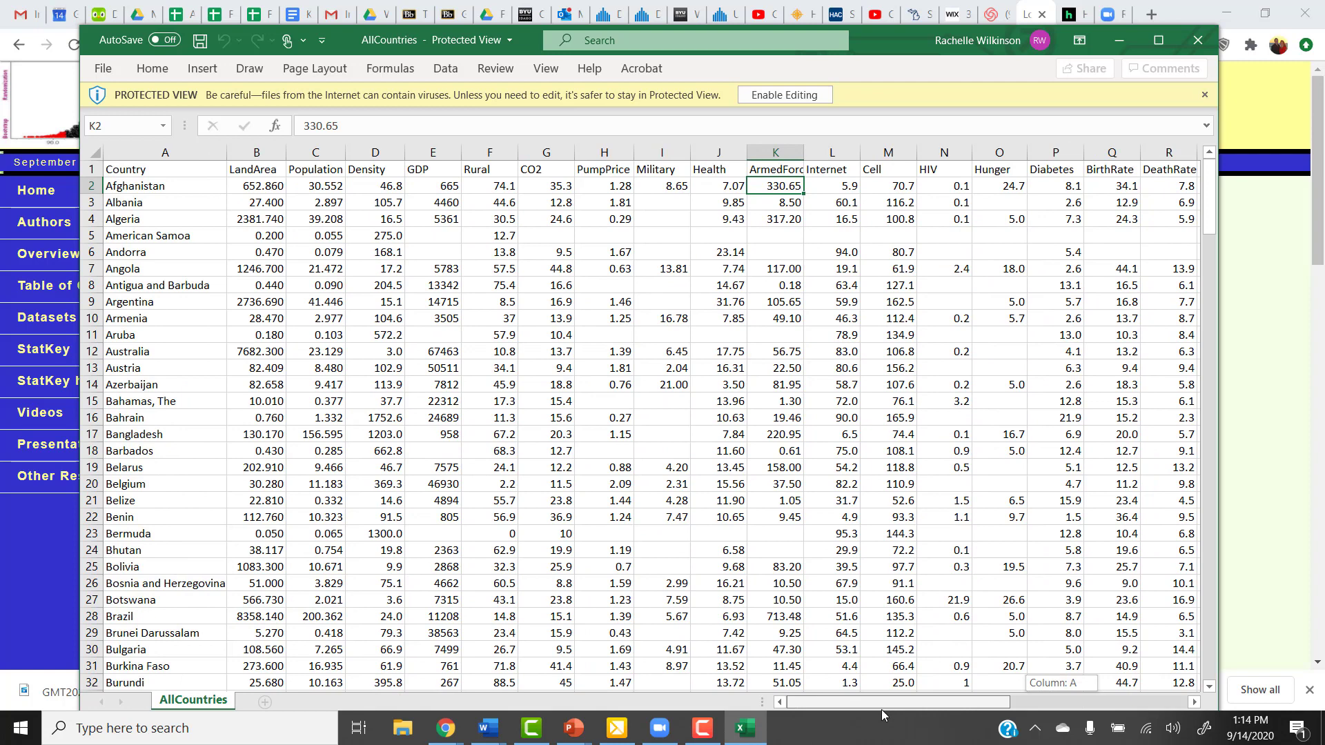
drag(882, 709, 955, 706)
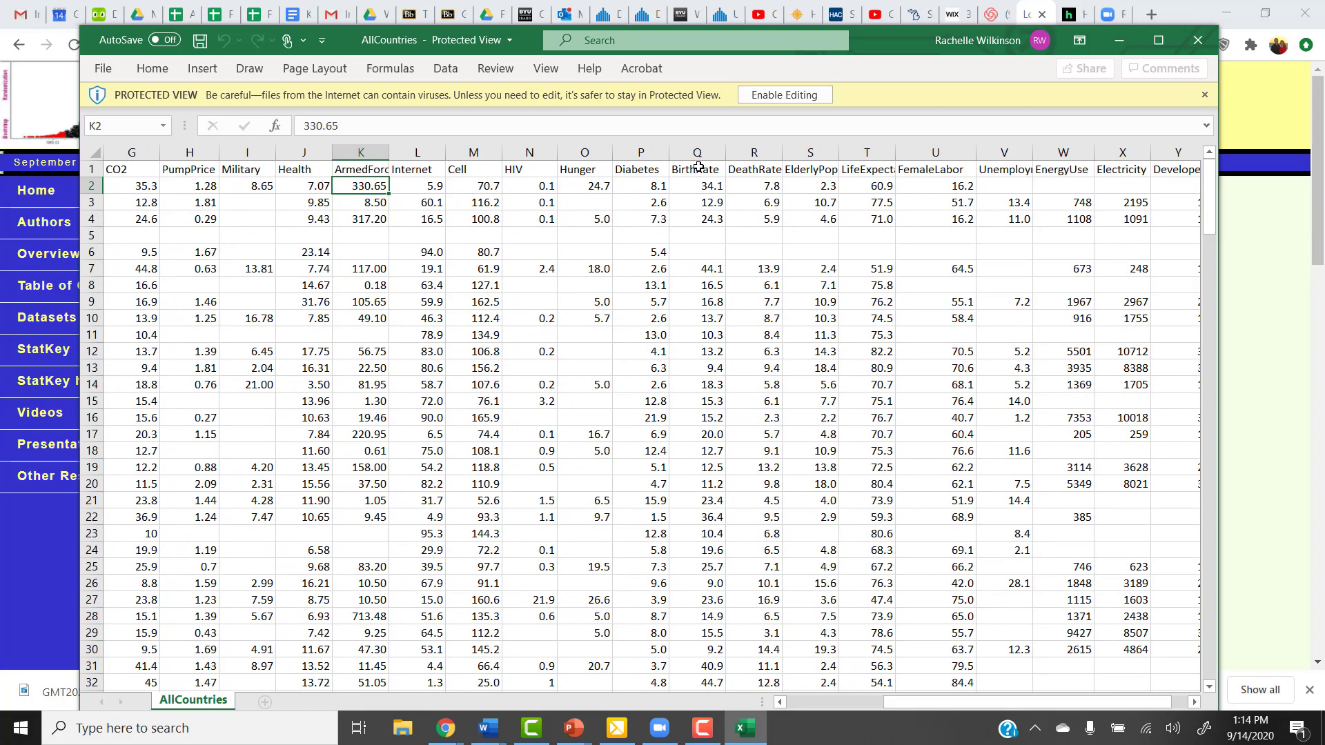
drag(699, 167, 695, 651)
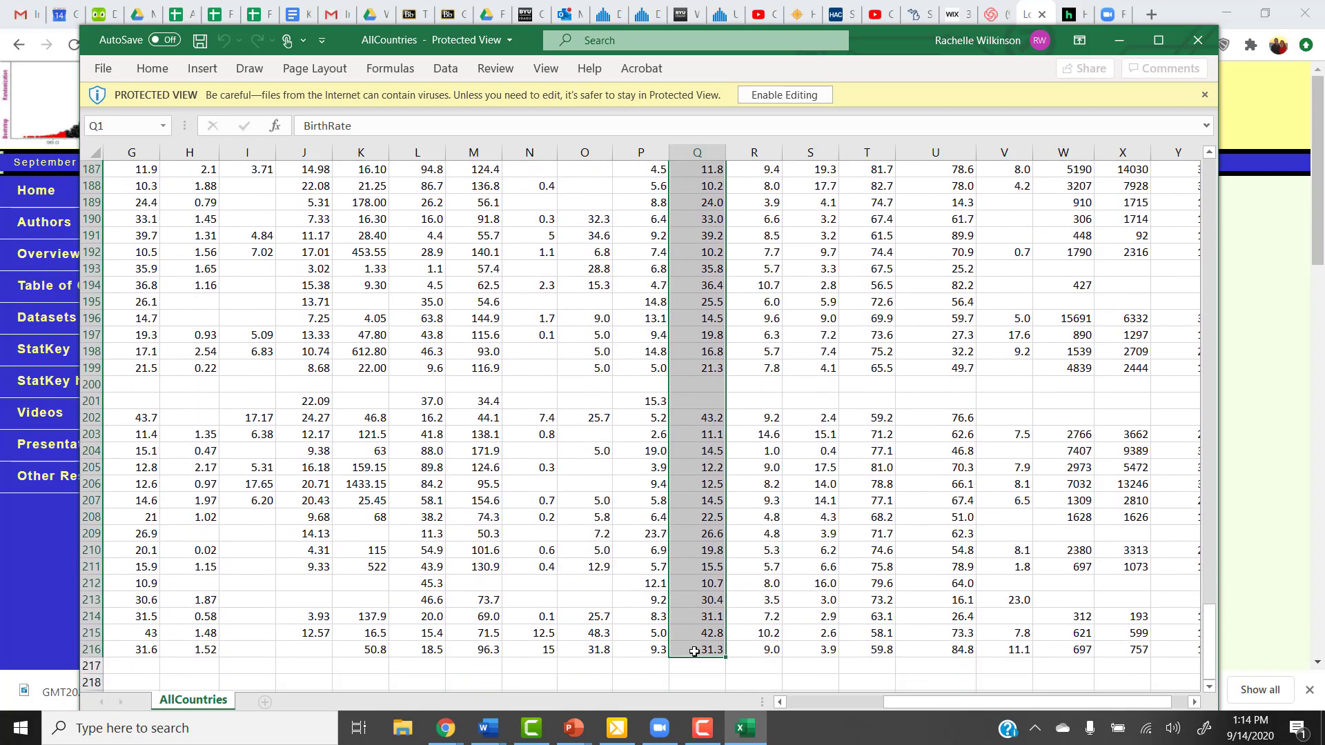
key(ctrl+c)
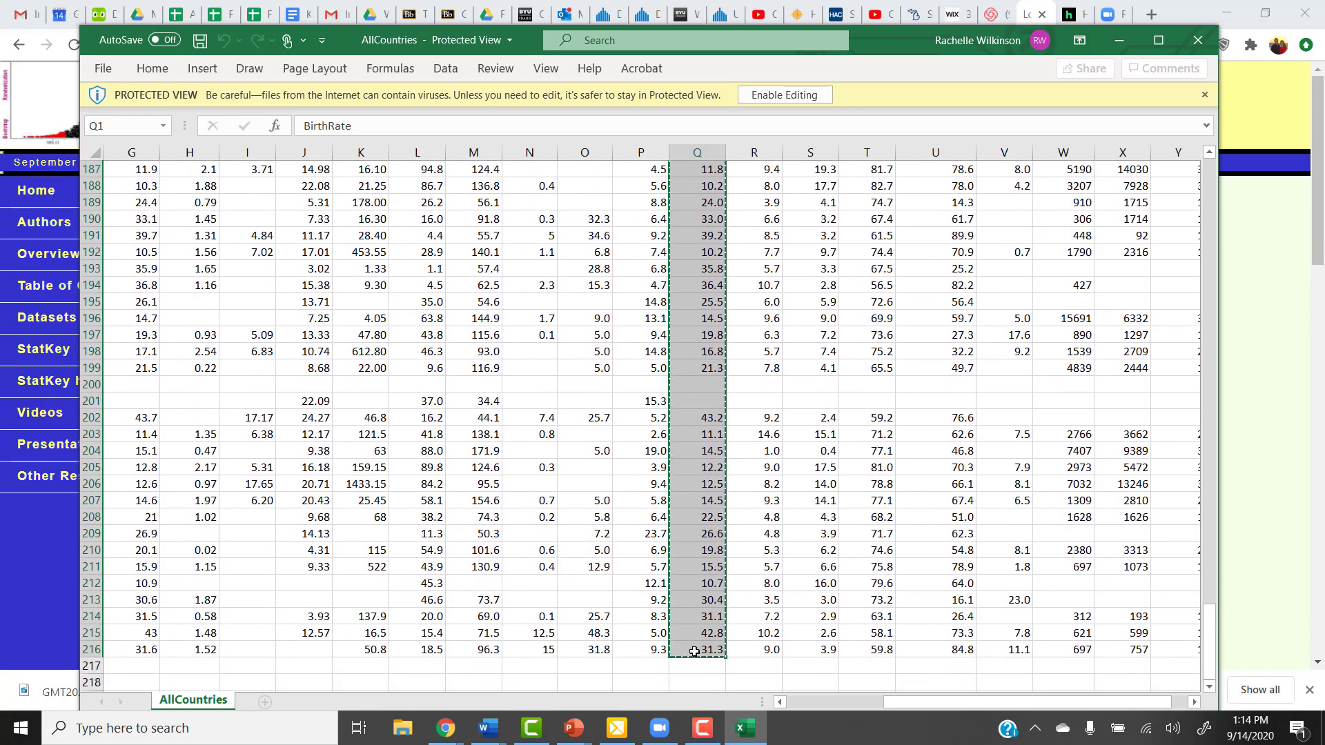
In the browser, open StatKey's One Quantitative Variable statistics and its Edit Data box
click(23, 594)
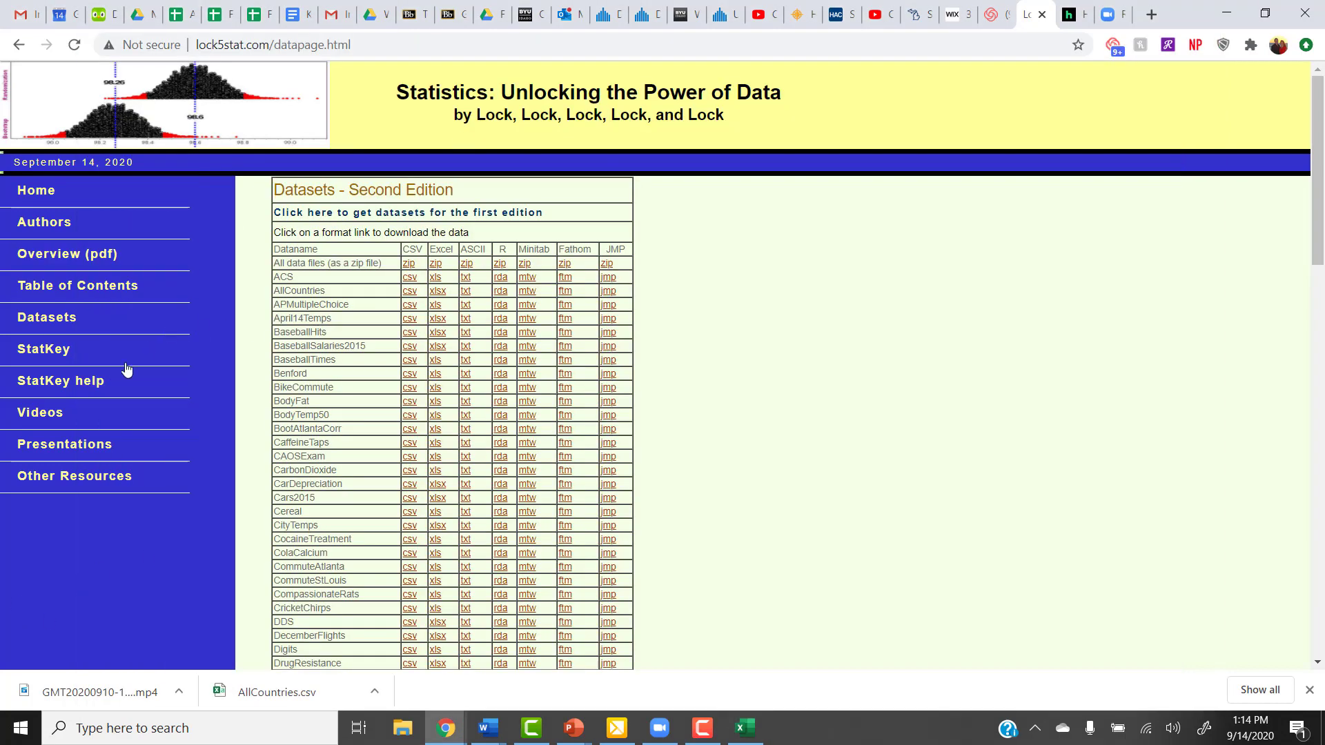
click(46, 352)
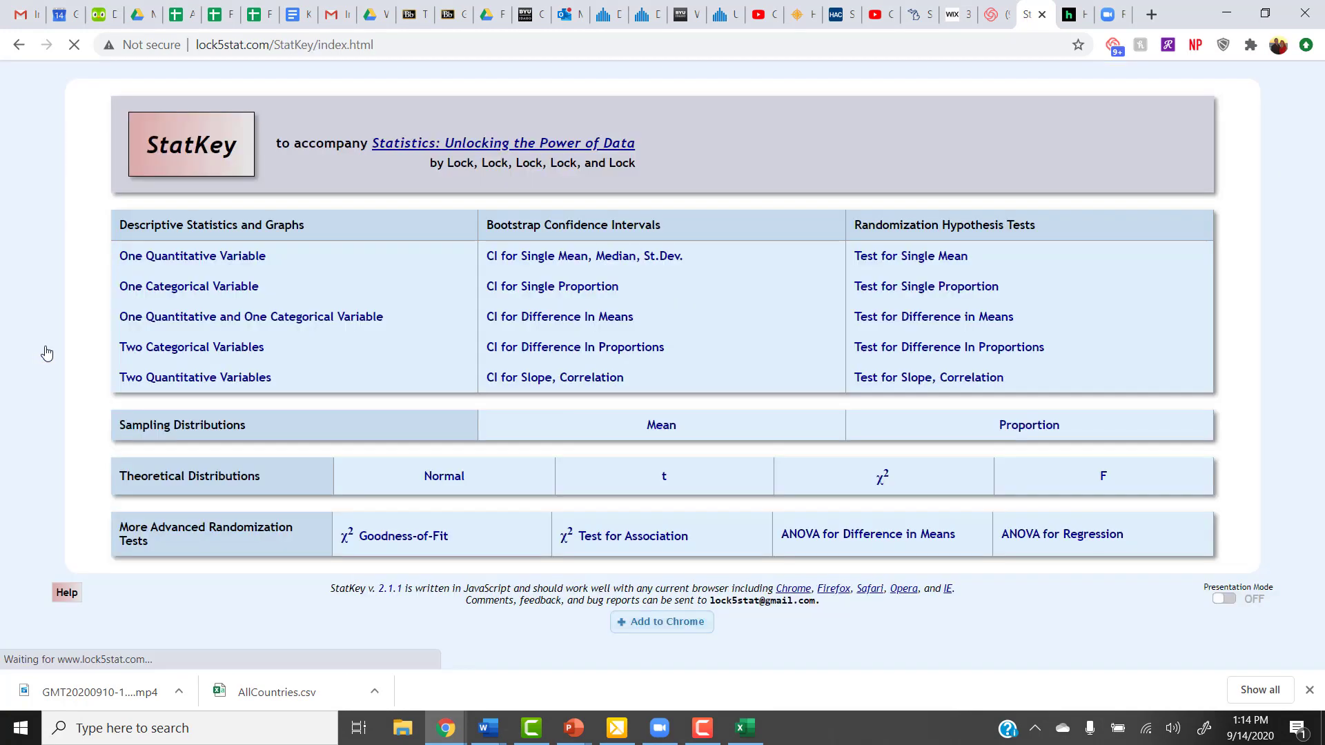
click(199, 256)
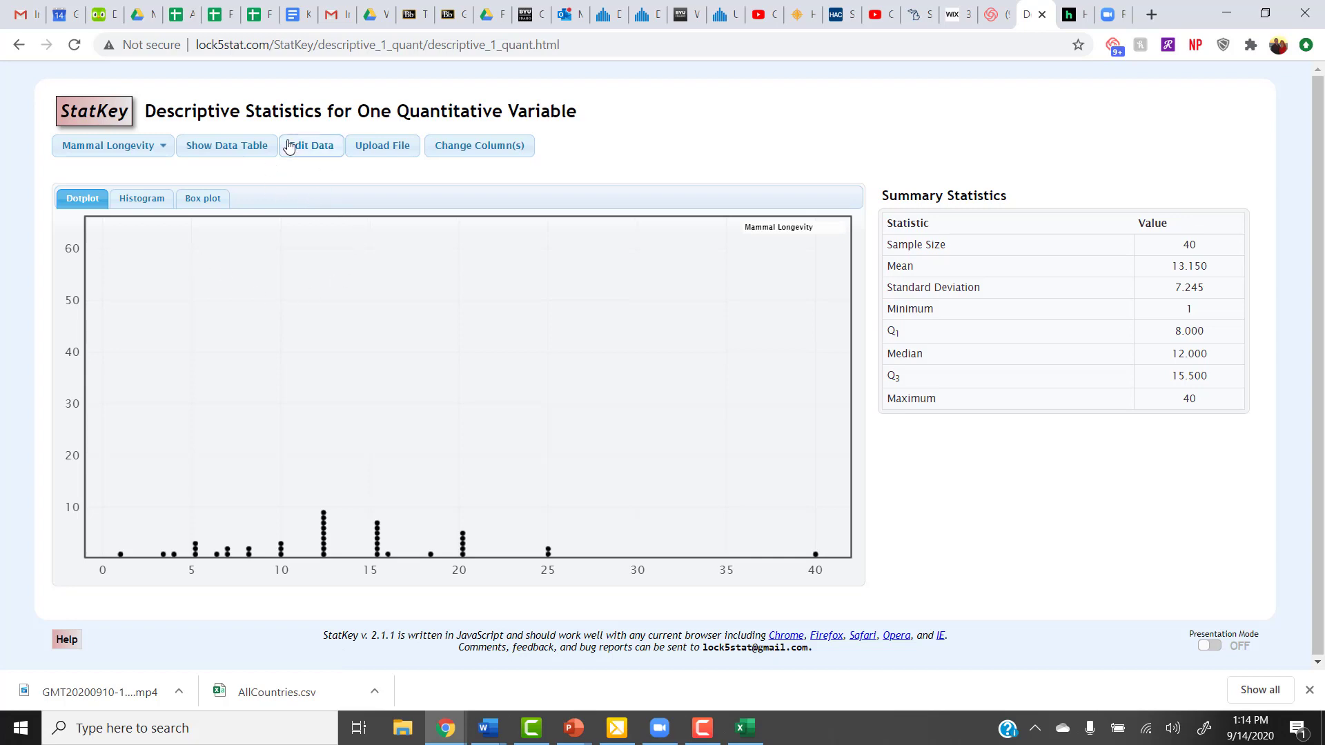
click(308, 150)
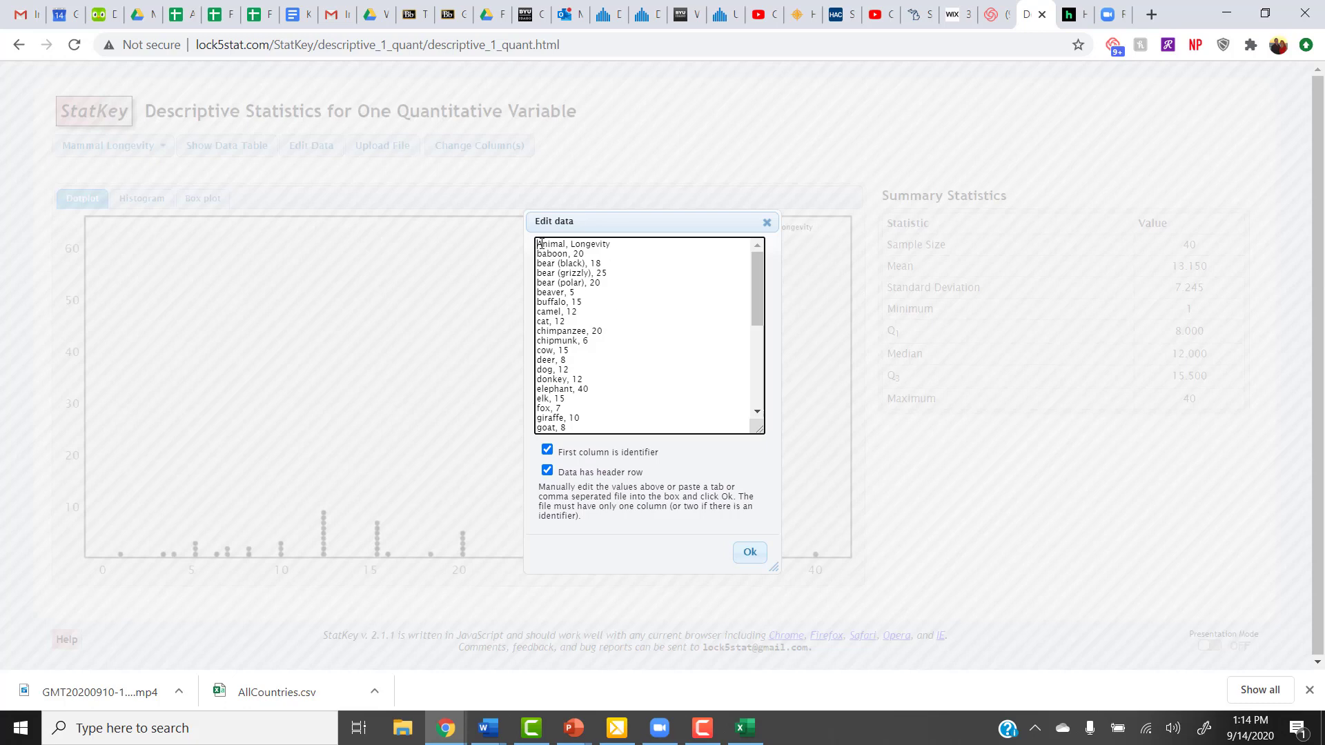
Replace the Mammal Longevity data with the pasted BirthRate column and uncheck 'First column is identifier'
drag(541, 244, 723, 495)
key(BackSpace)
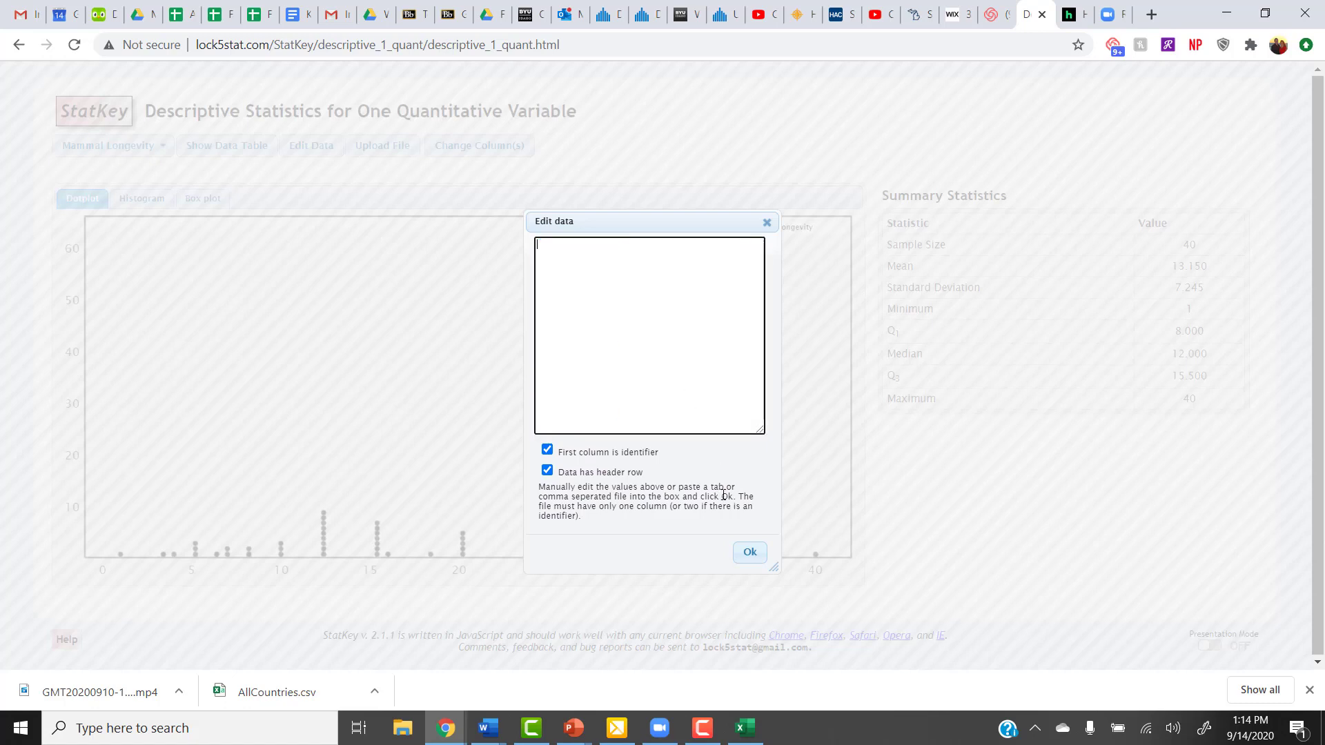
key(ctrl+v)
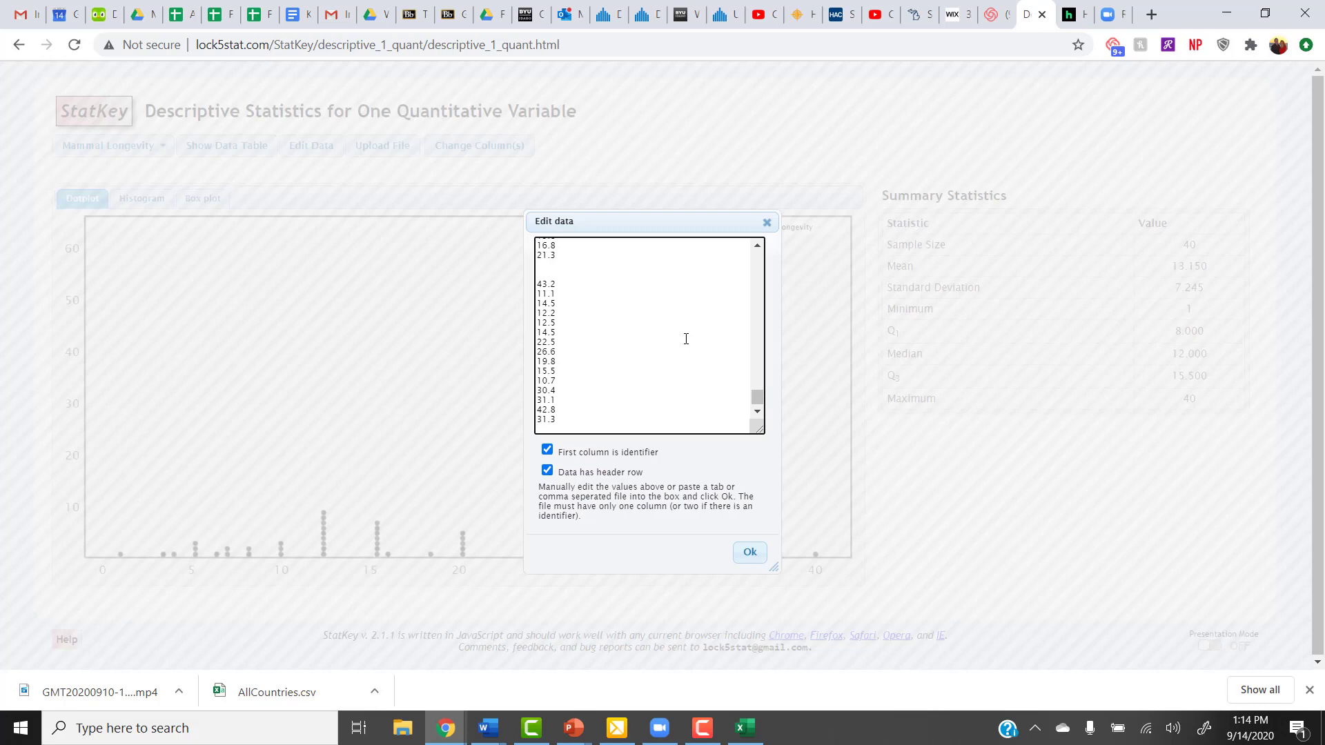
scroll(685, 339, up, 20)
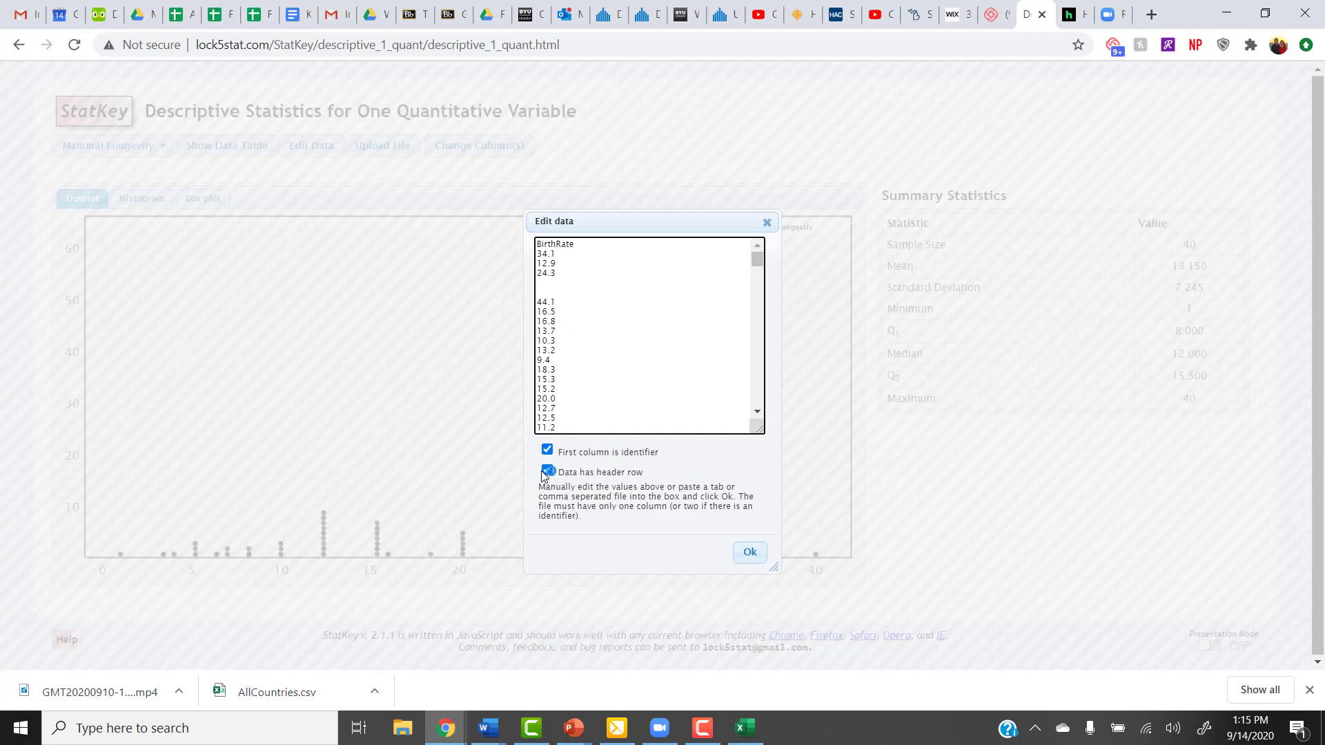
click(547, 450)
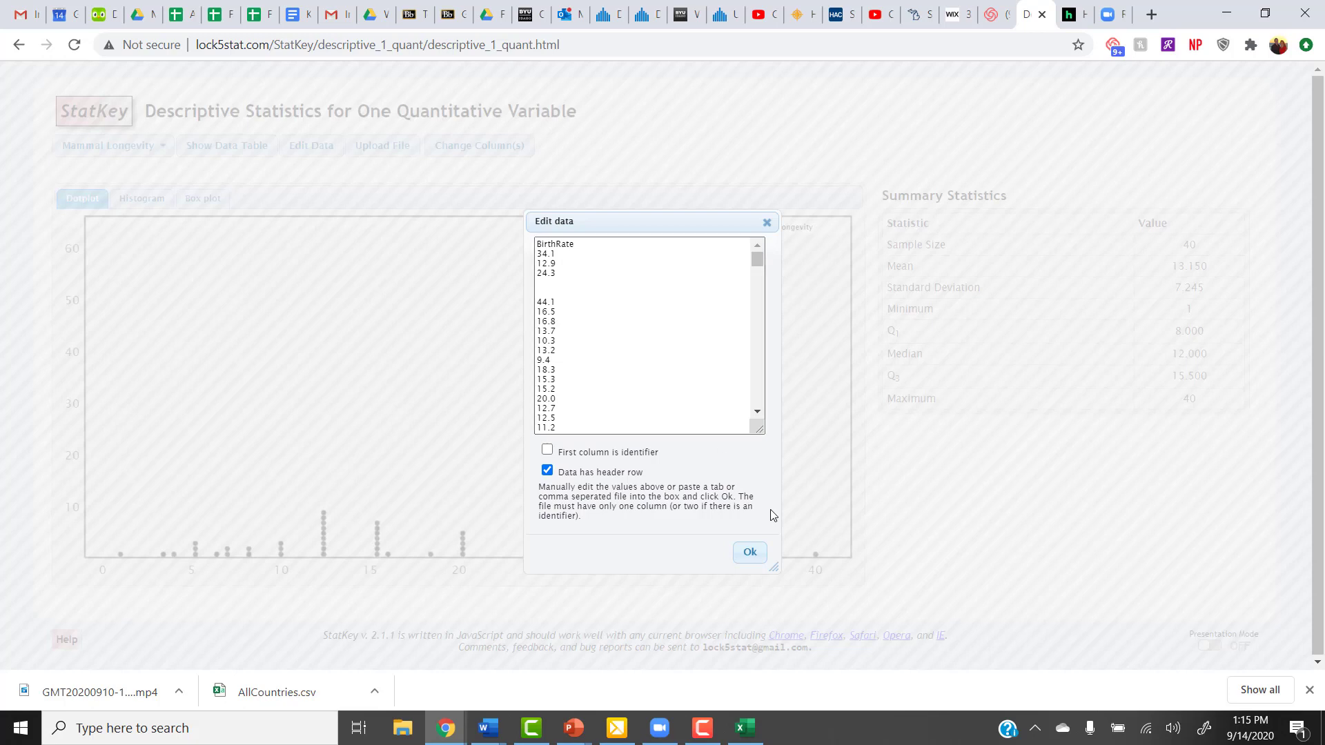
Apply the BirthRate data and show it as a histogram (n = 202, mean 21.251)
click(750, 552)
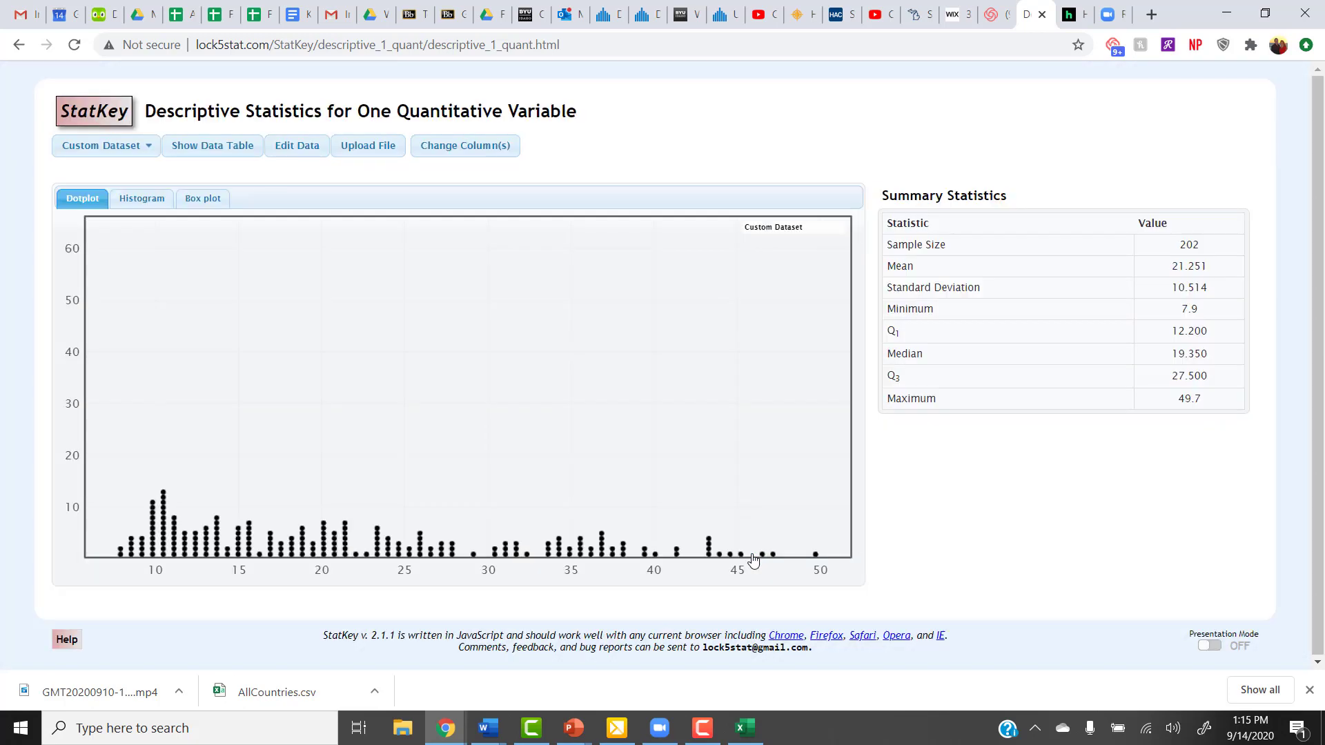
click(138, 202)
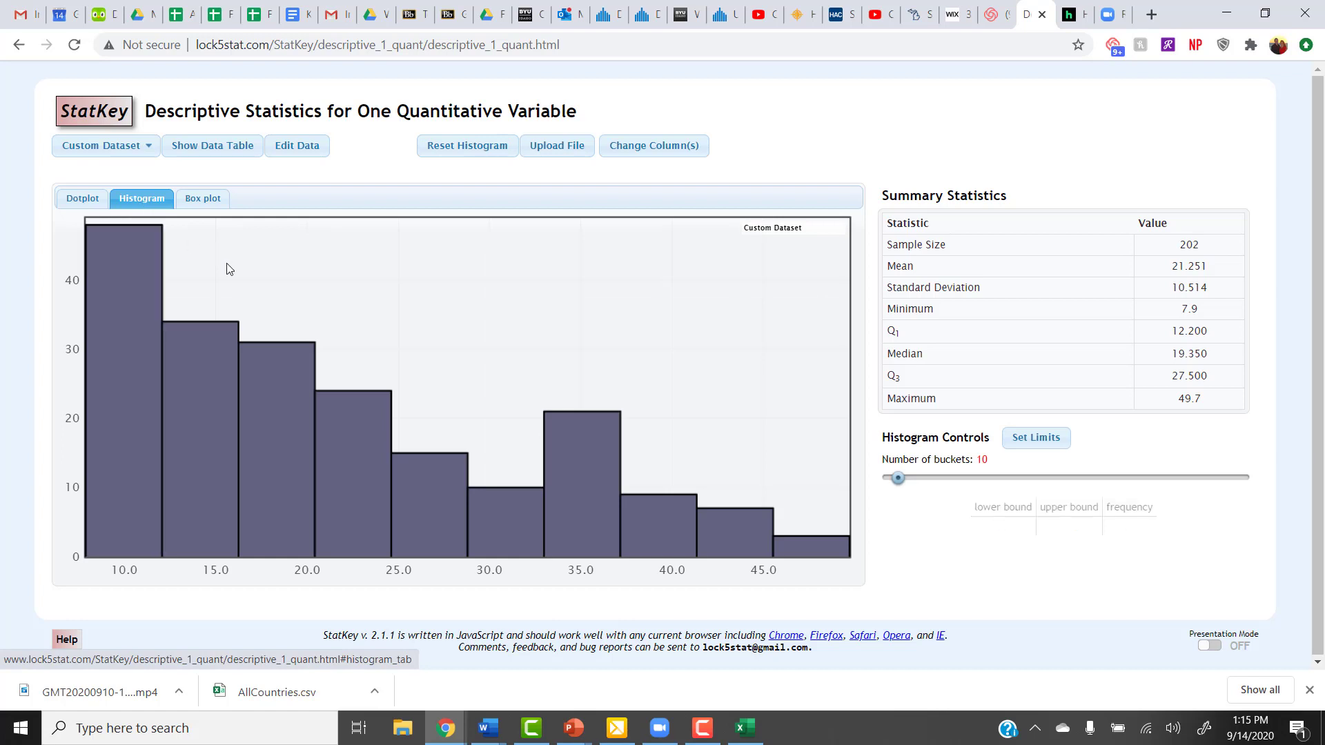
click(78, 200)
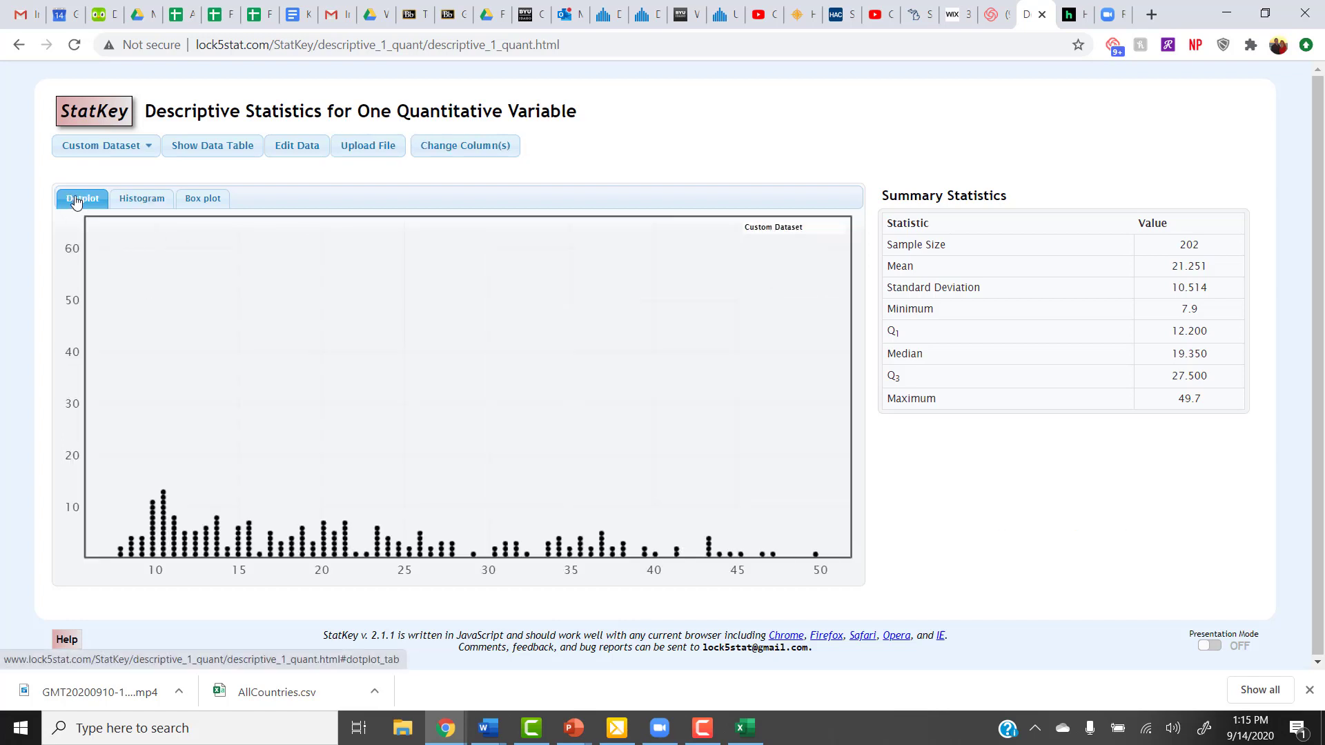
click(140, 200)
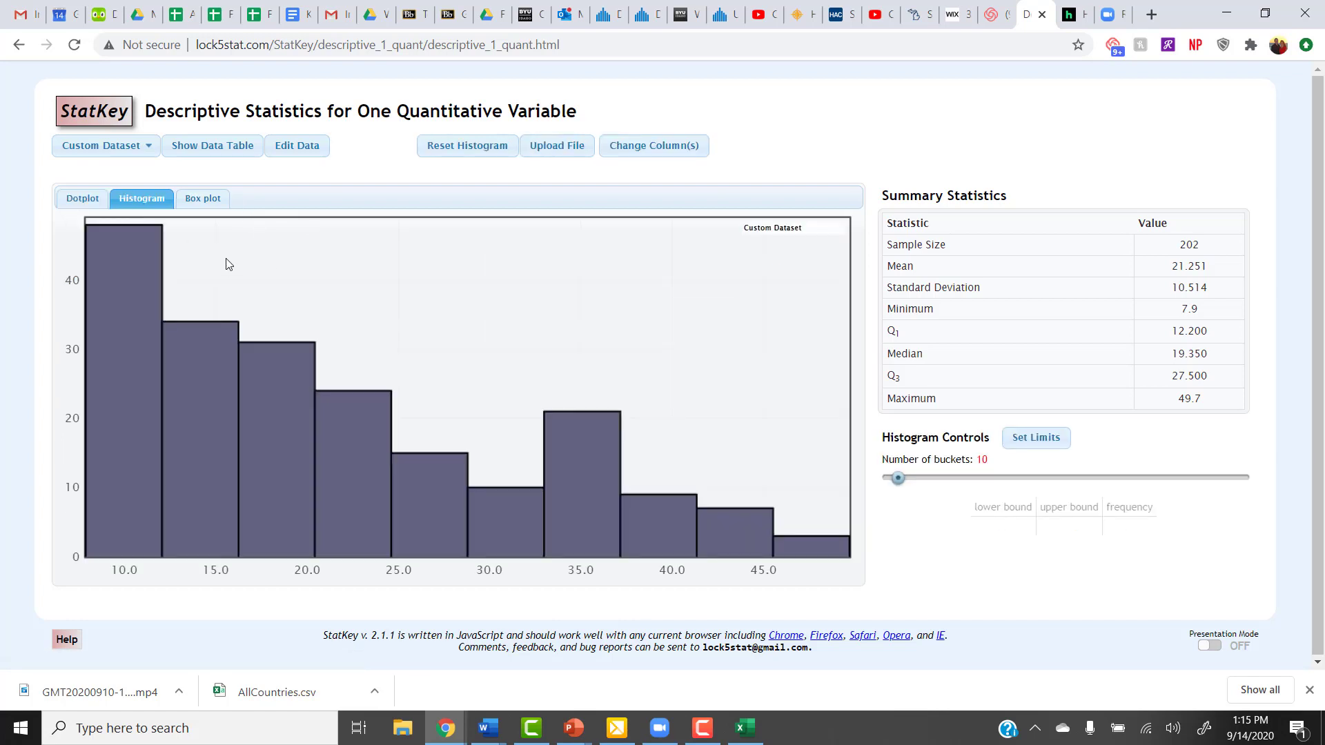